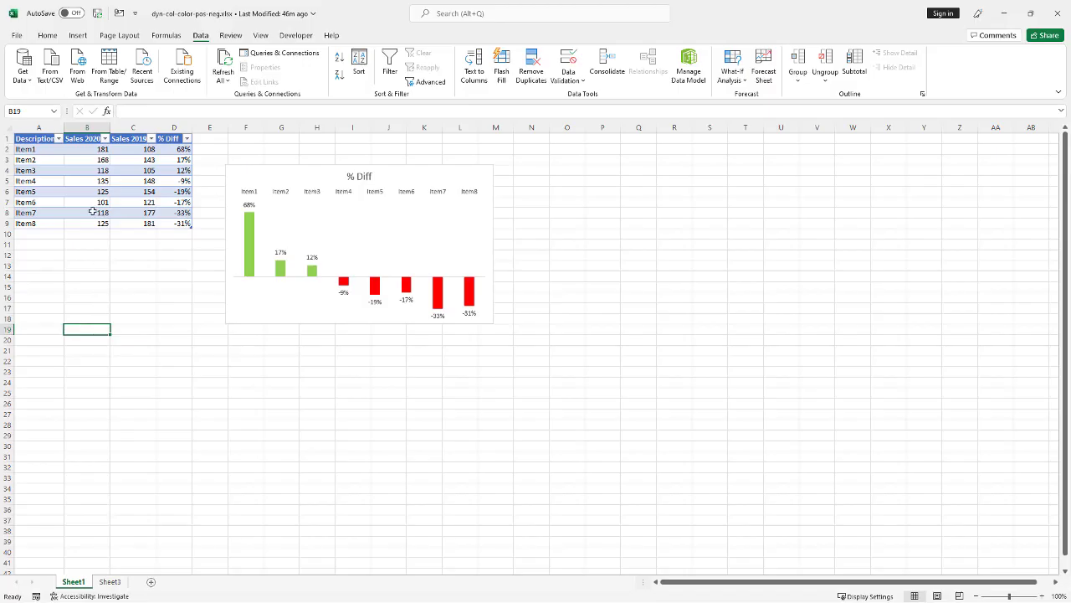
Check a few table formulas, recalculate the random sales with F9, and return to cell A1.
left_click(92, 212)
left_click(131, 200)
left_click(84, 314)
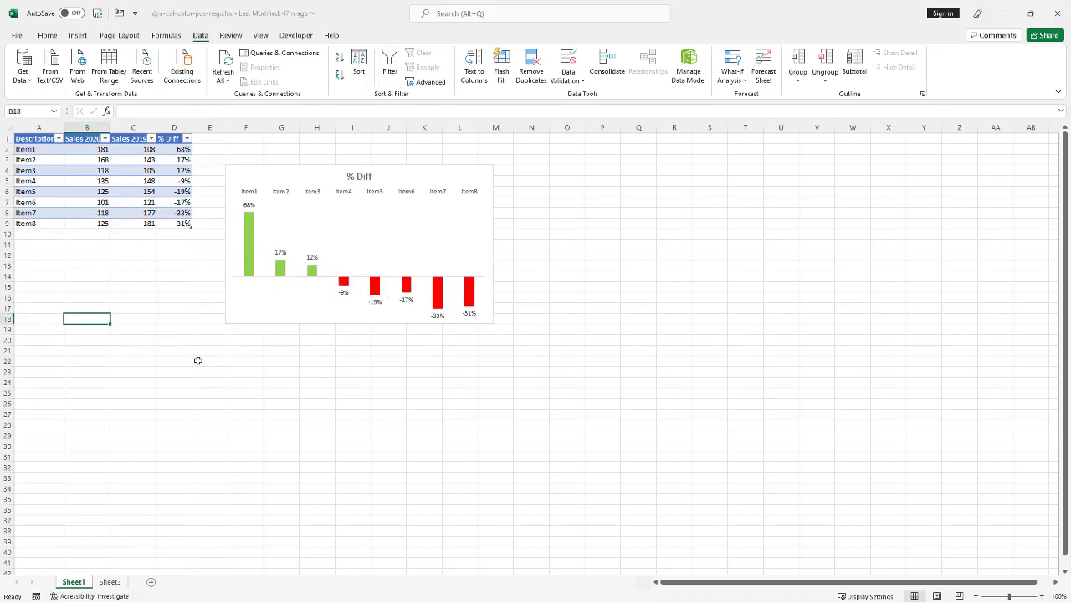
key("F9")
key("F9")
key("F9")
key("F9")
key("F9")
key("F9")
key("F9")
key("F9")
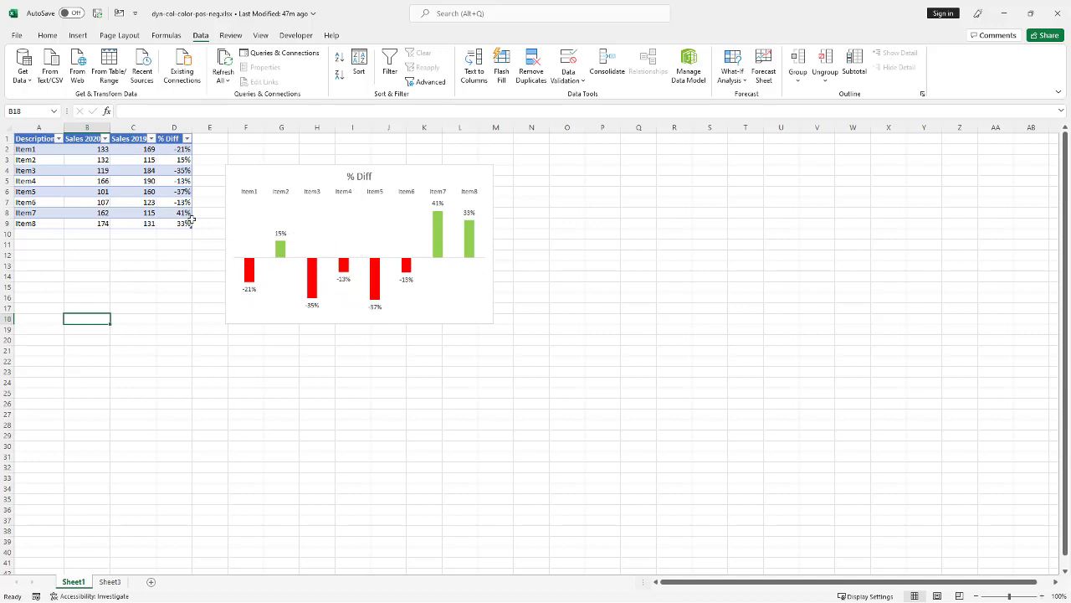
key("ctrl+Home")
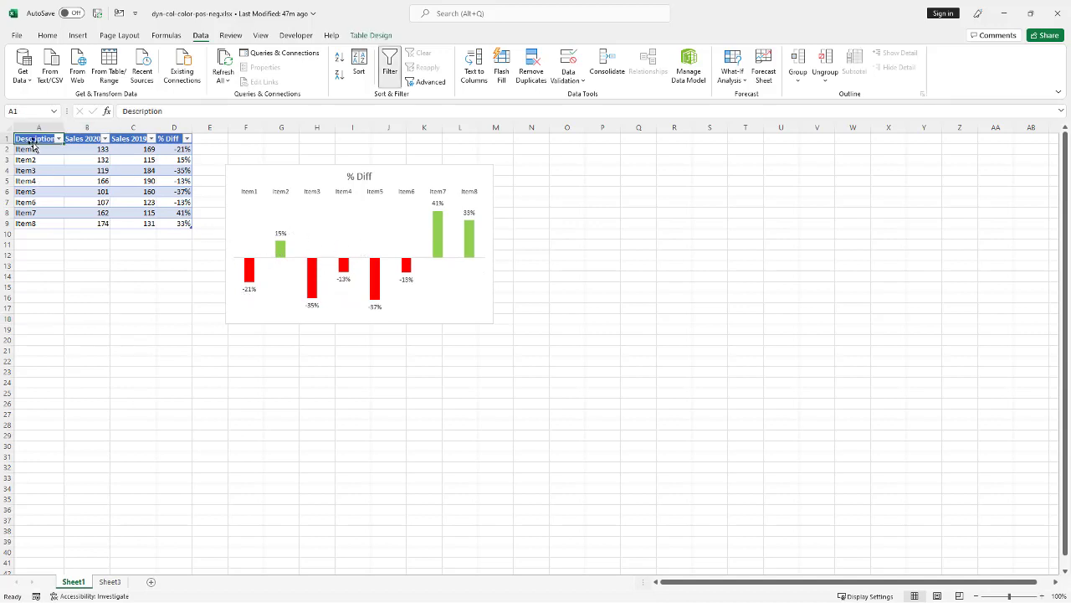
Copy Description and Item1–Item8 from Sheet1 and paste them as values into Sheet3.
left_click_drag(32, 139, 31, 220)
key("ctrl+c")
left_click(110, 581)
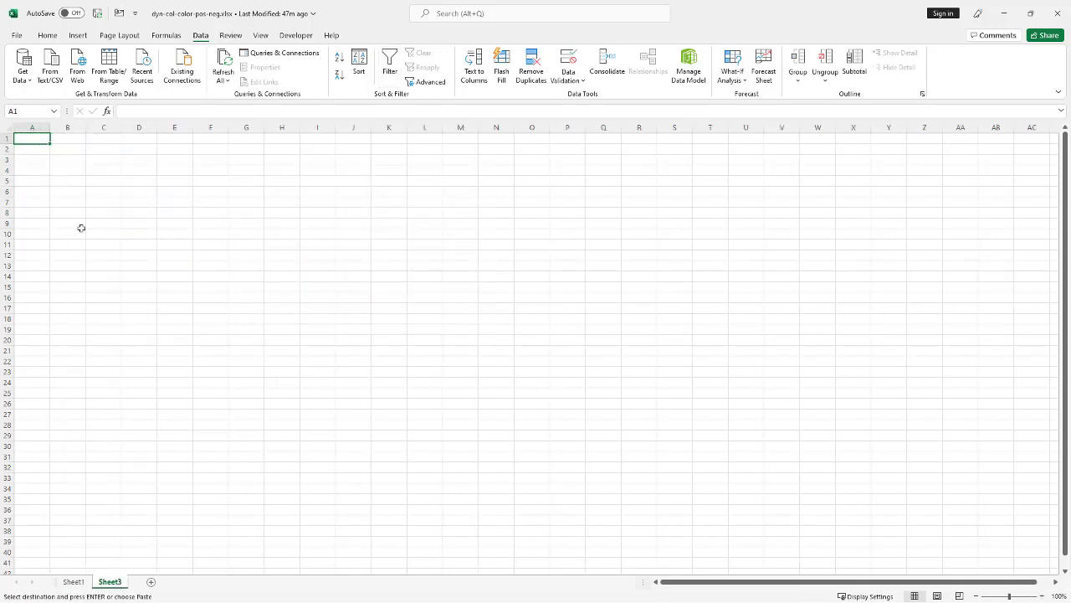
left_click(47, 35)
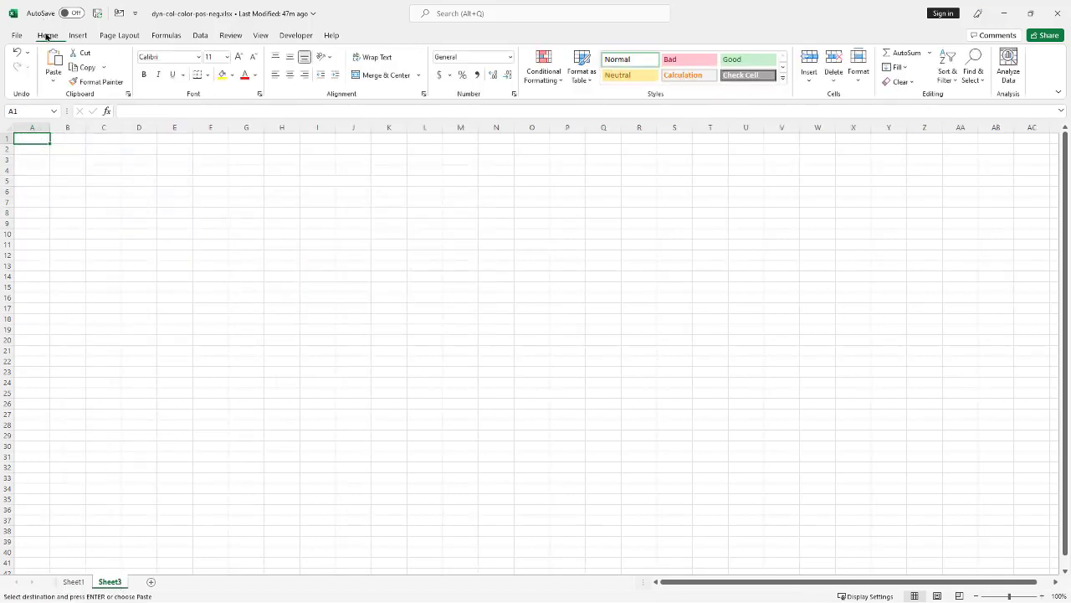
left_click(54, 81)
left_click(54, 167)
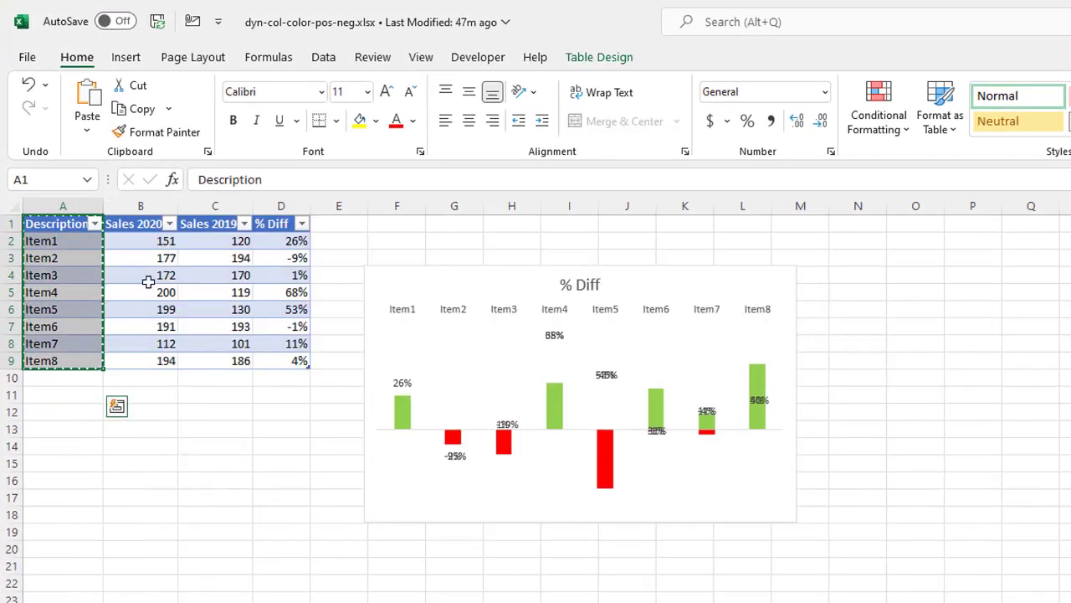
Paste the Sales 2020, Sales 2019 and % Diff headers as values into B1:D1.
left_click_drag(138, 223, 254, 227)
key("ctrl+c")
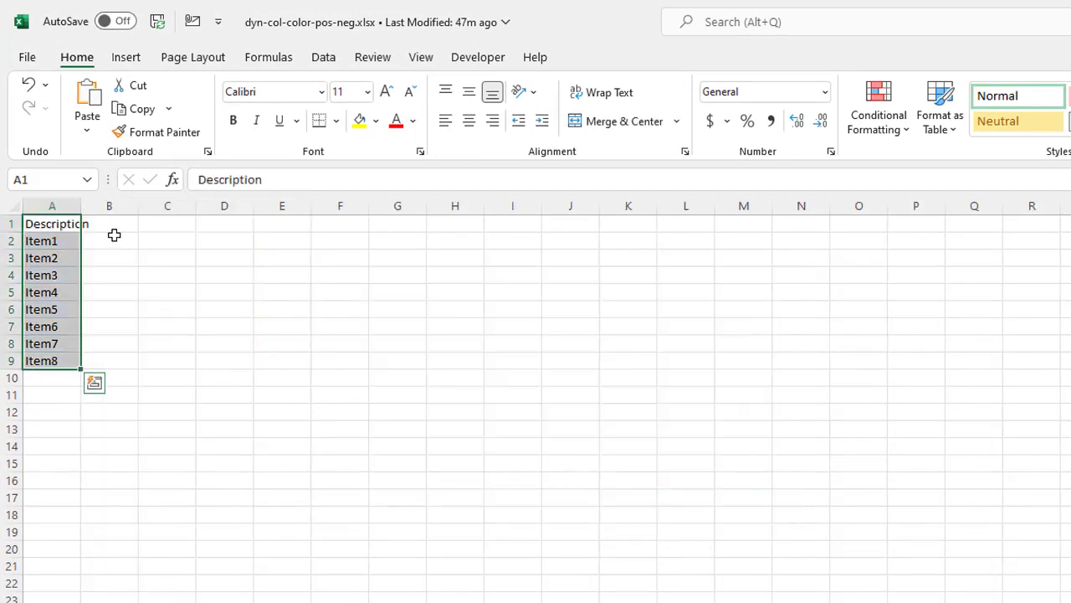
left_click(110, 227)
left_click(87, 130)
left_click(84, 264)
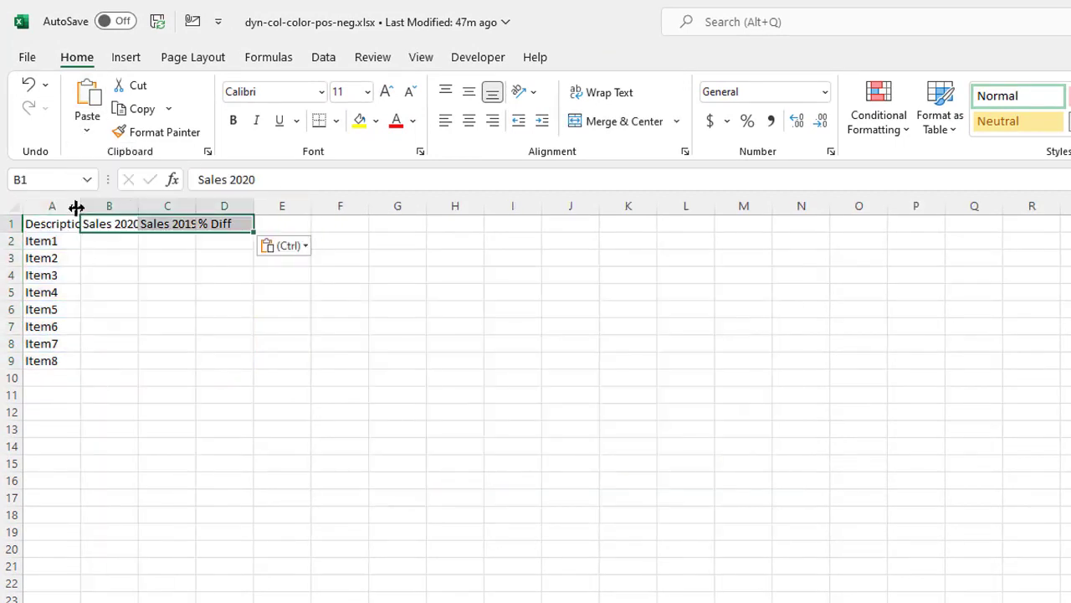
AutoFit columns A through D to their contents.
double_click(80, 205)
left_click(124, 243)
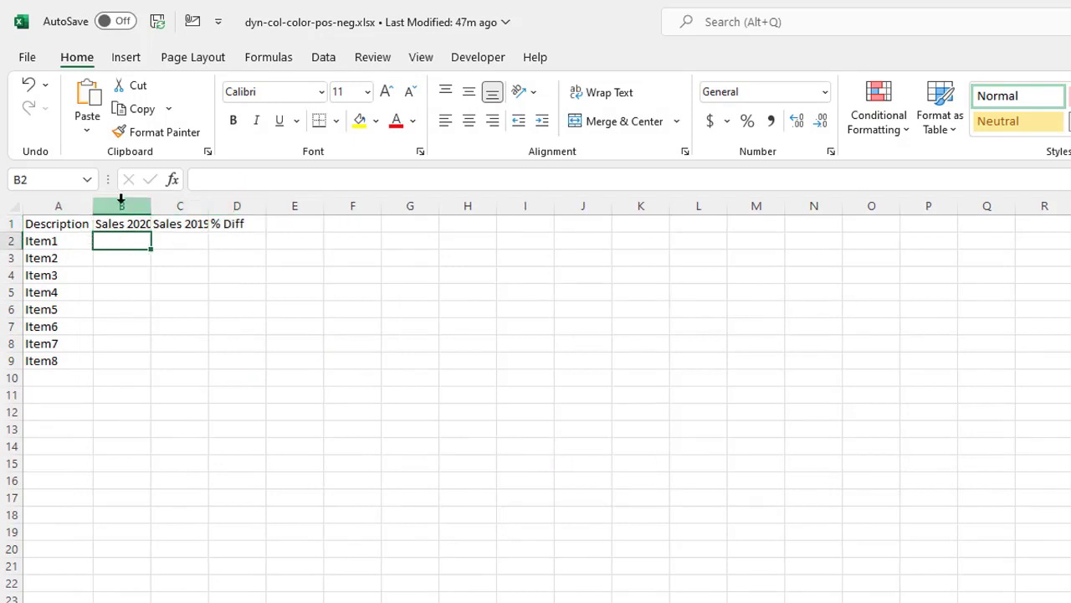
left_click_drag(120, 203, 258, 203)
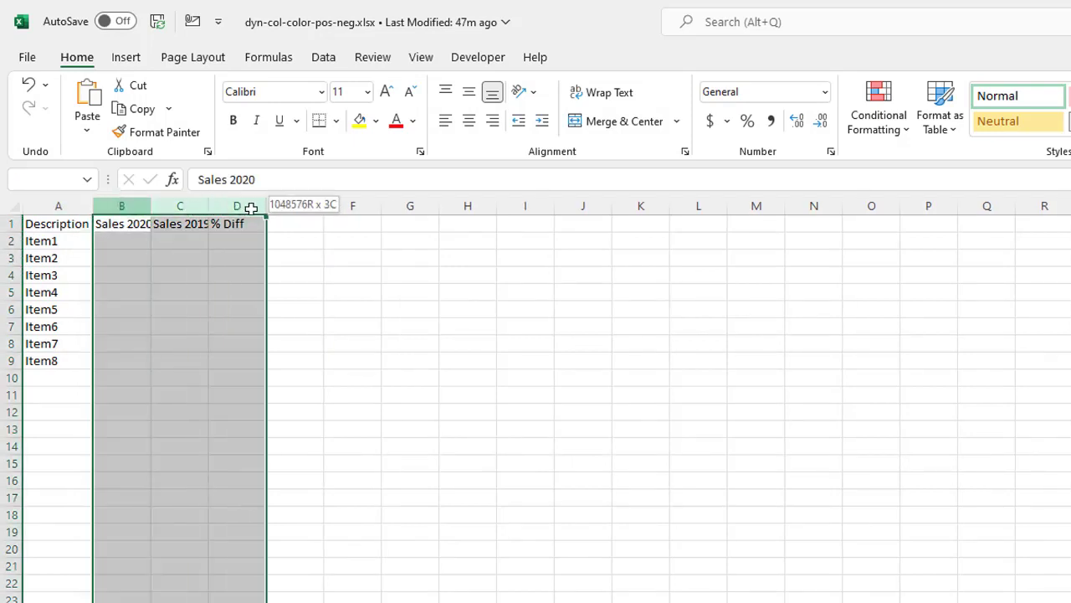
double_click(150, 204)
left_click(124, 241)
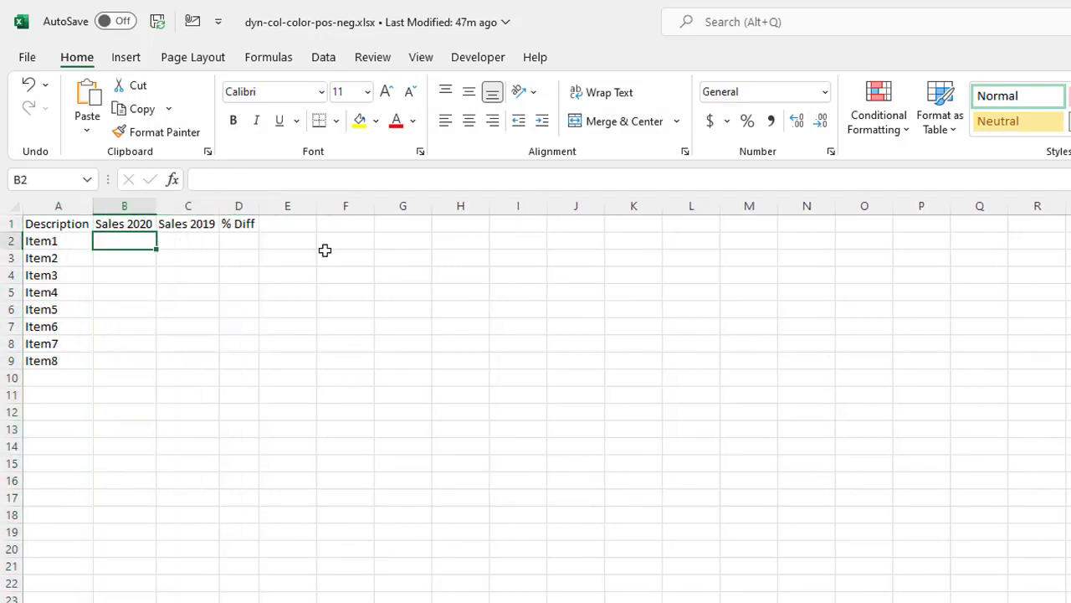
Enter =RANDBETWEEN(100,300) in B2 and fill it down to B9.
type("=rand")
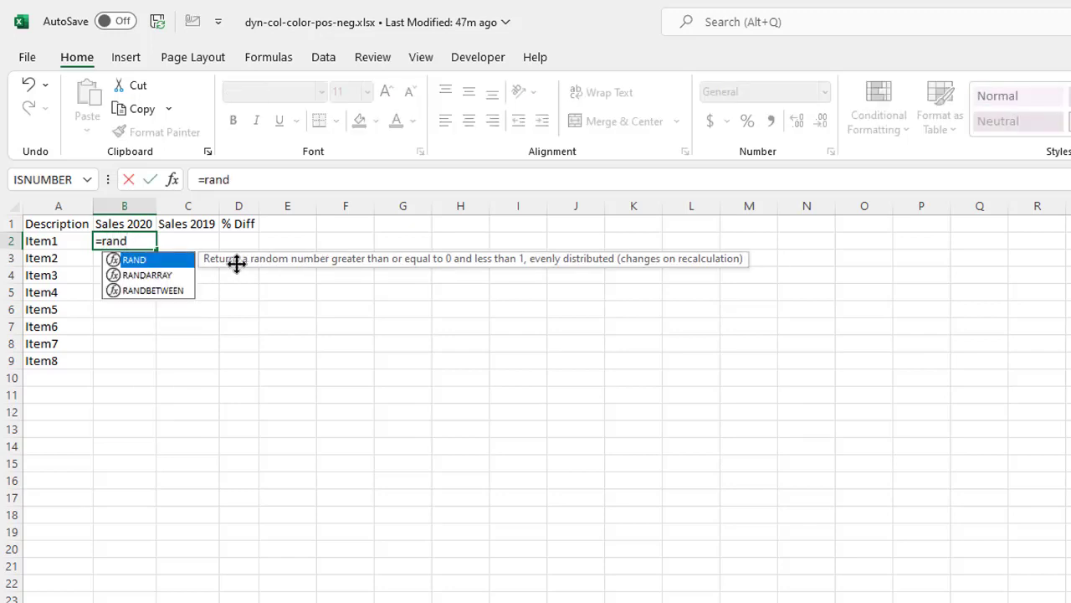
double_click(158, 291)
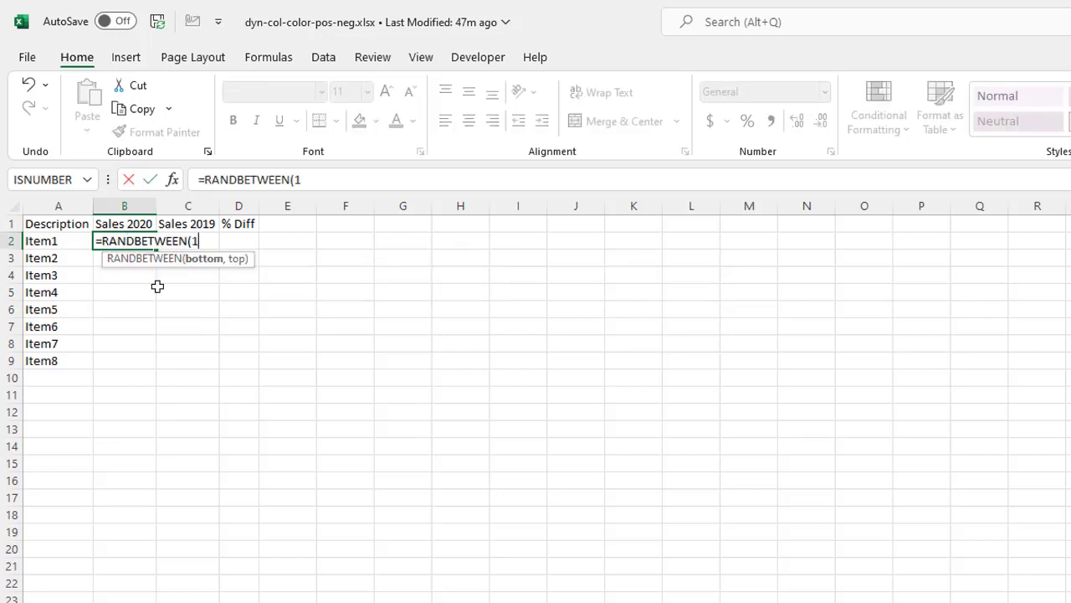
type("100,300")
key("Return")
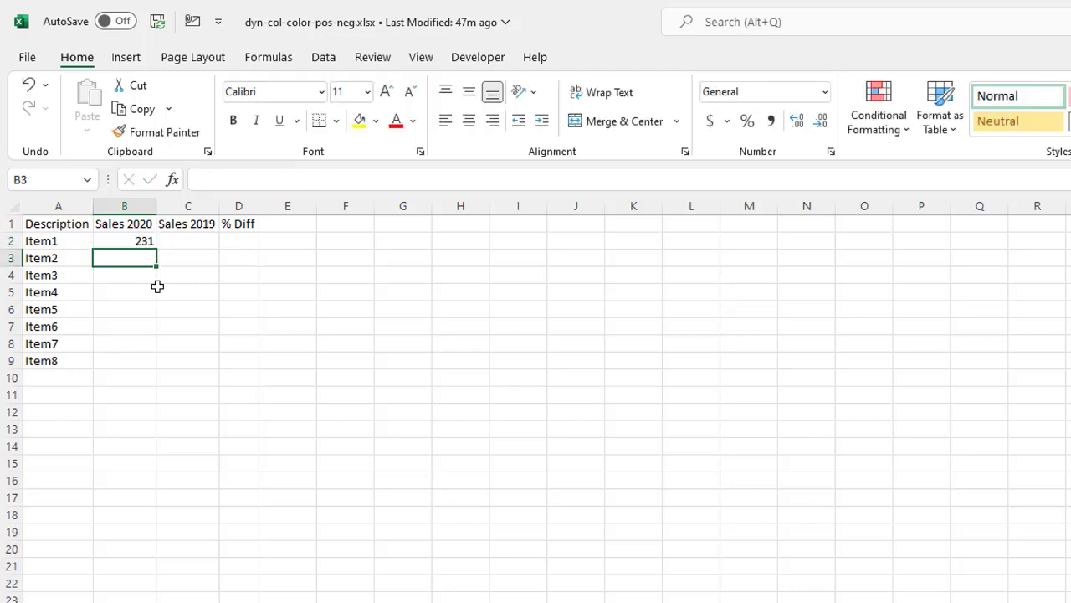
left_click(137, 241)
left_click_drag(159, 297, 155, 366)
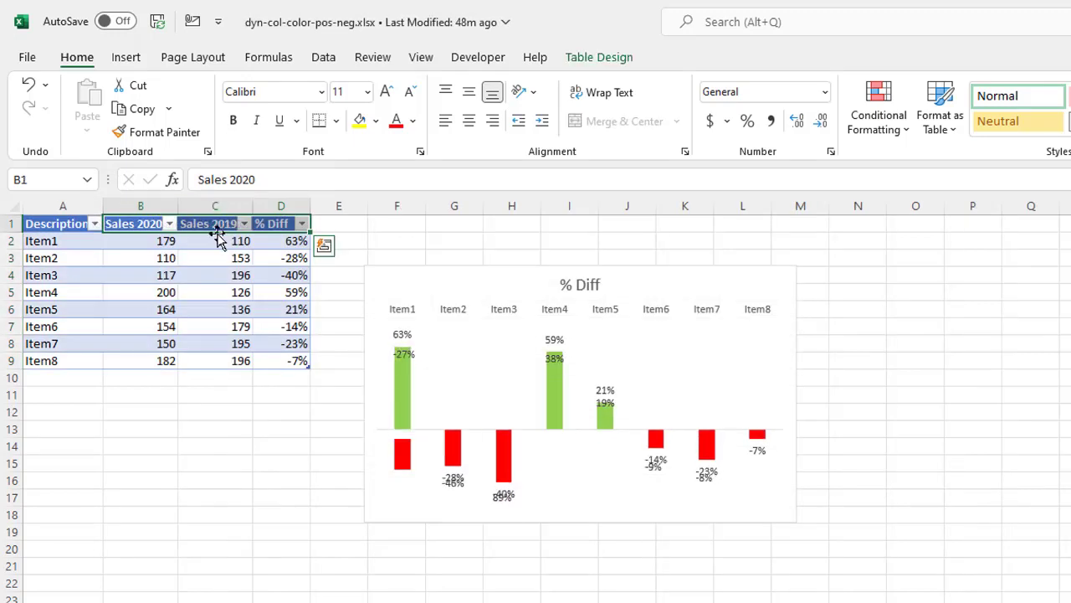
Copy the RANDBETWEEN formula into C2 and fill it down the Sales 2019 column.
left_click(217, 241)
left_click_drag(217, 241, 209, 242)
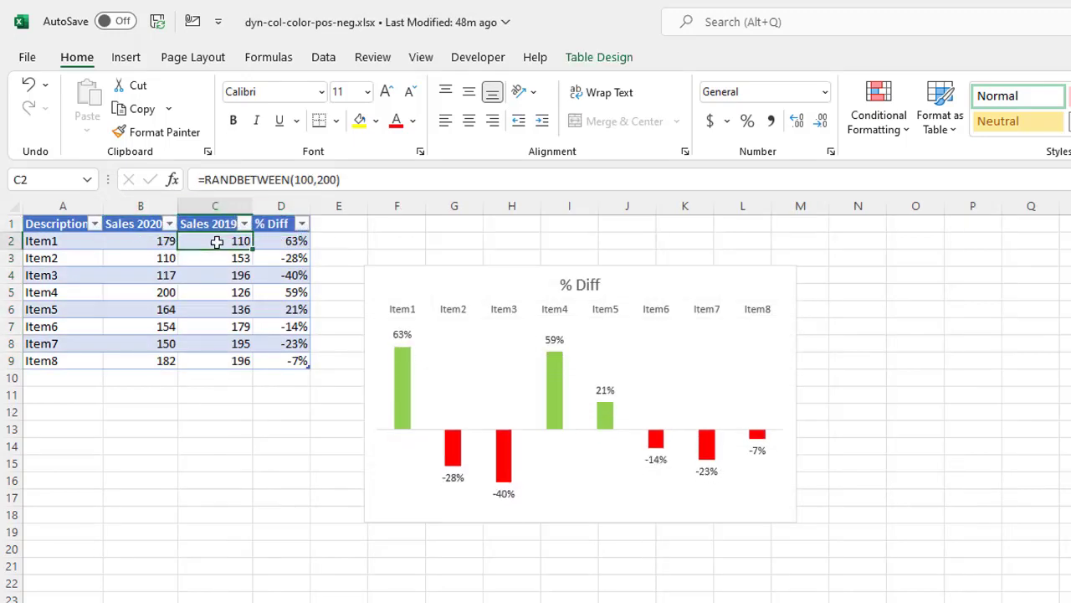
left_click(144, 241)
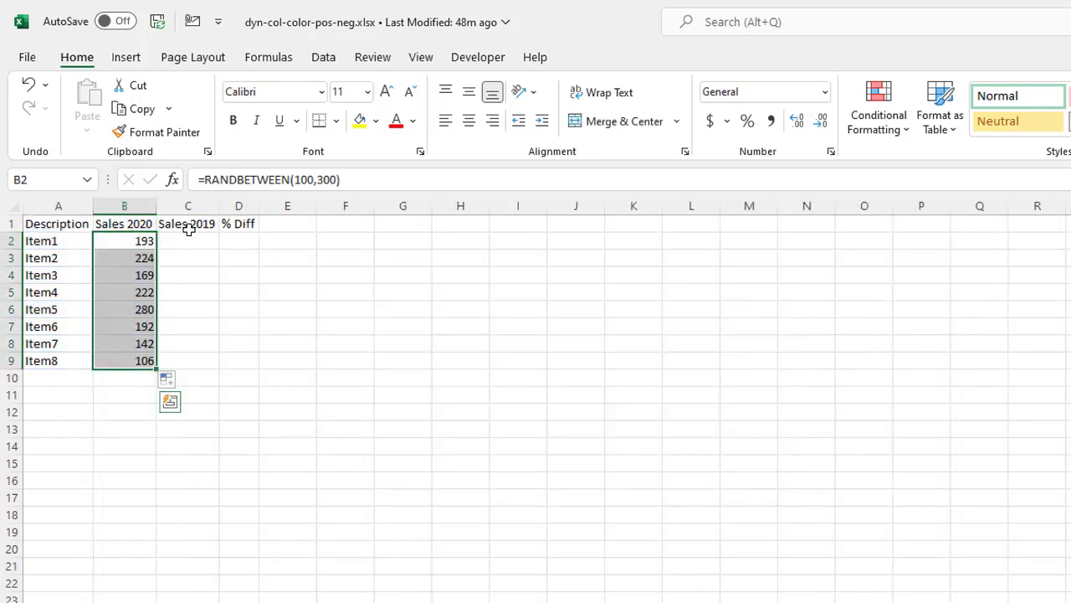
left_click(186, 240)
left_click(135, 241)
key("ctrl+c")
left_click(189, 240)
key("ctrl+v")
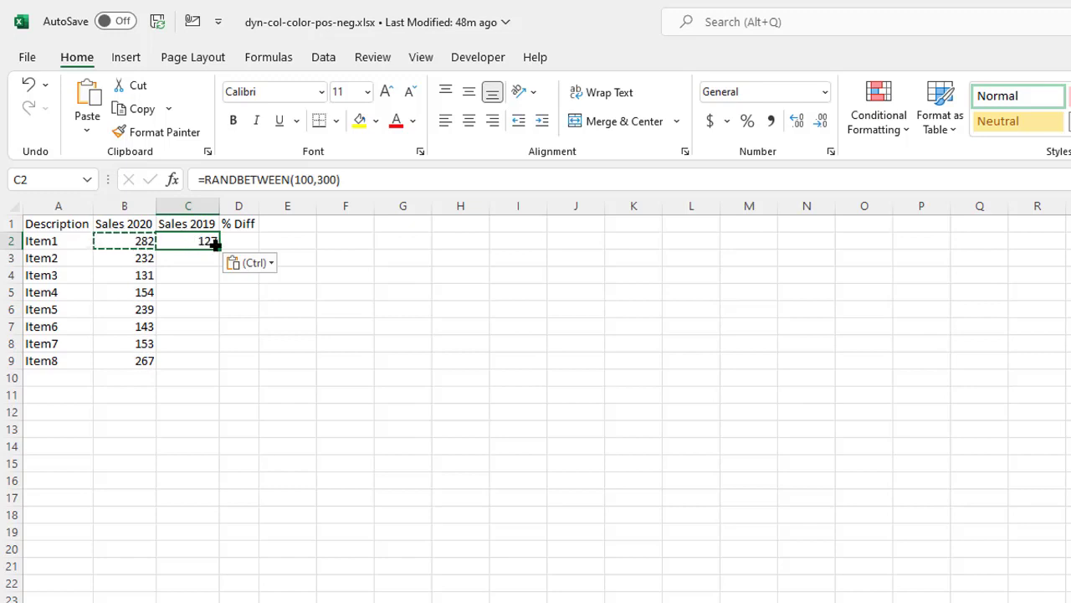
double_click(217, 244)
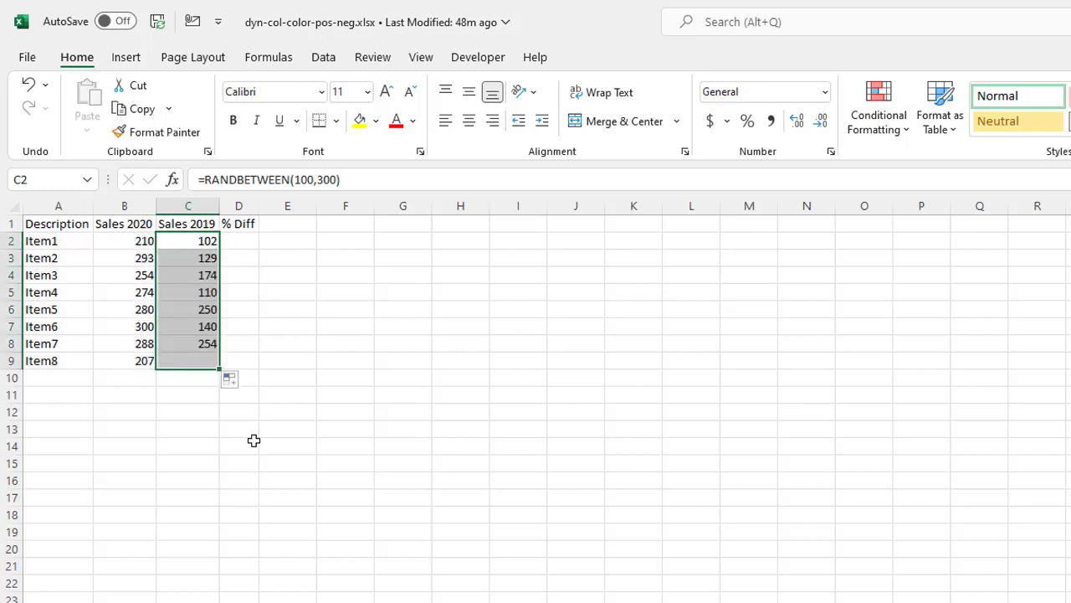
left_click(191, 337)
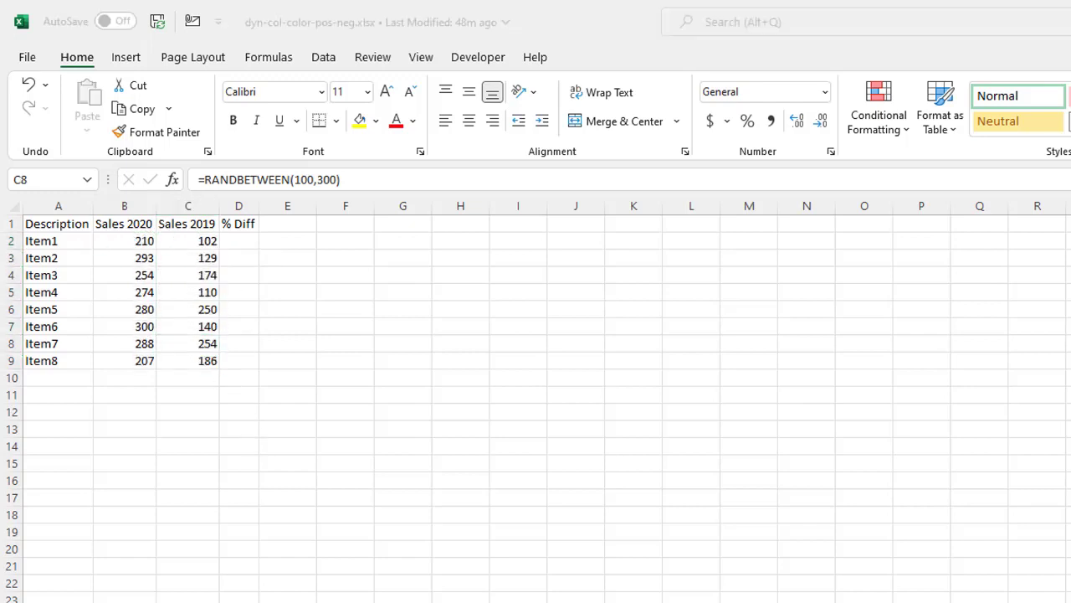
left_click(139, 289)
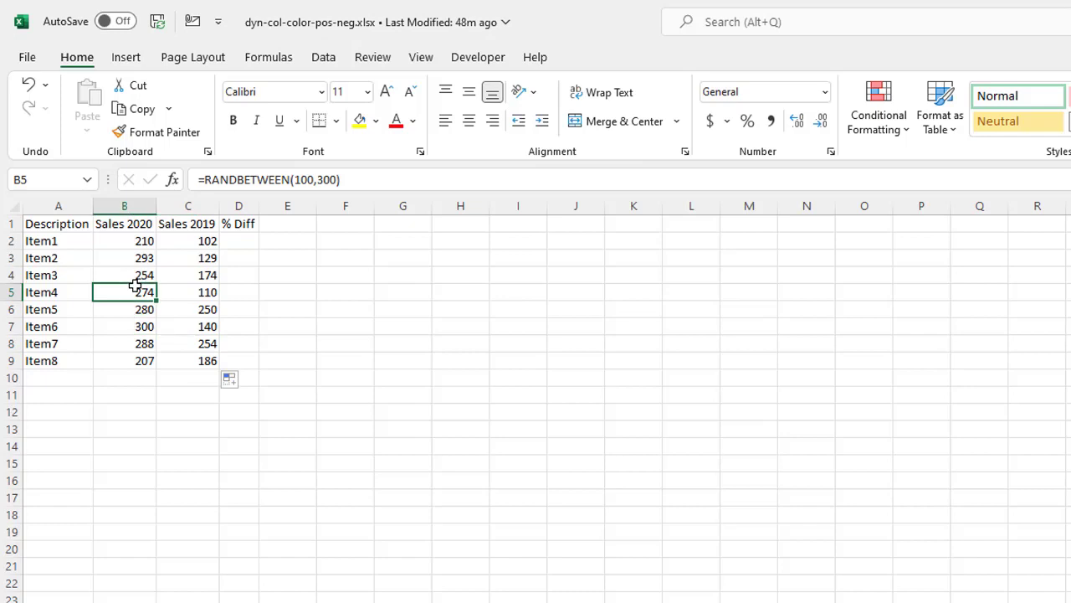
key("Up")
key("Up")
key("Up")
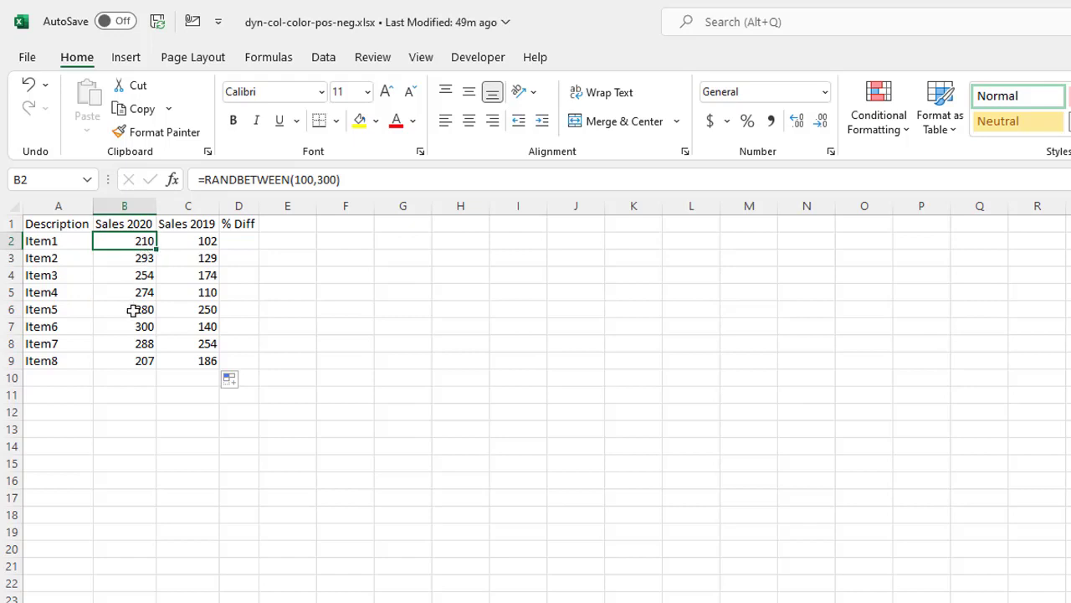
Convert A1:D9 into a table with headers using Ctrl+T, then view the banded styling.
key("Down")
key("Down")
key("Down")
key("Down")
key("ctrl+t")
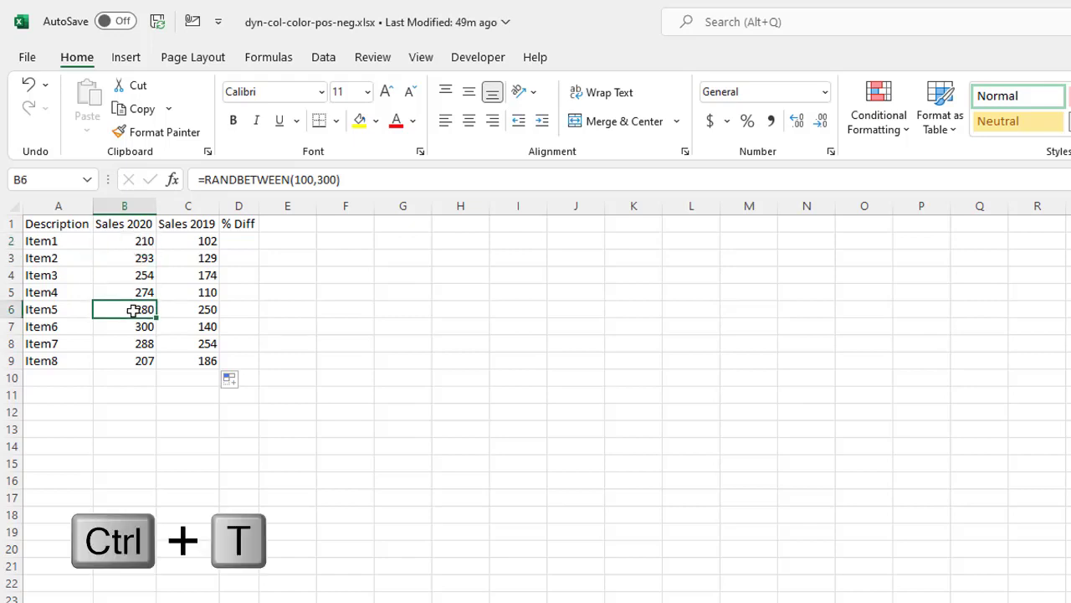
left_click_drag(851, 390, 402, 280)
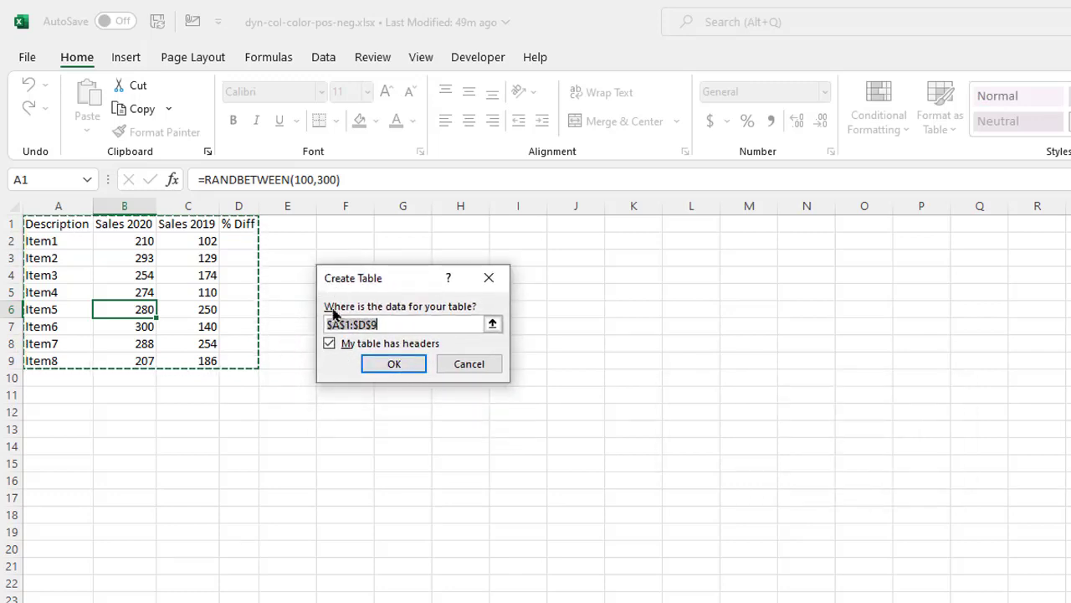
left_click(391, 363)
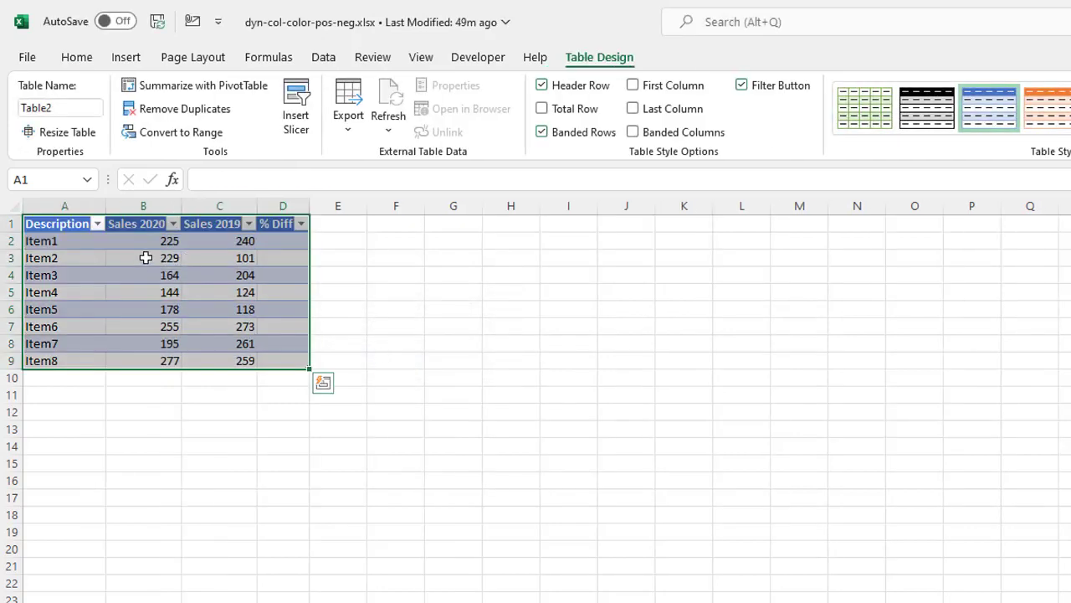
left_click(428, 380)
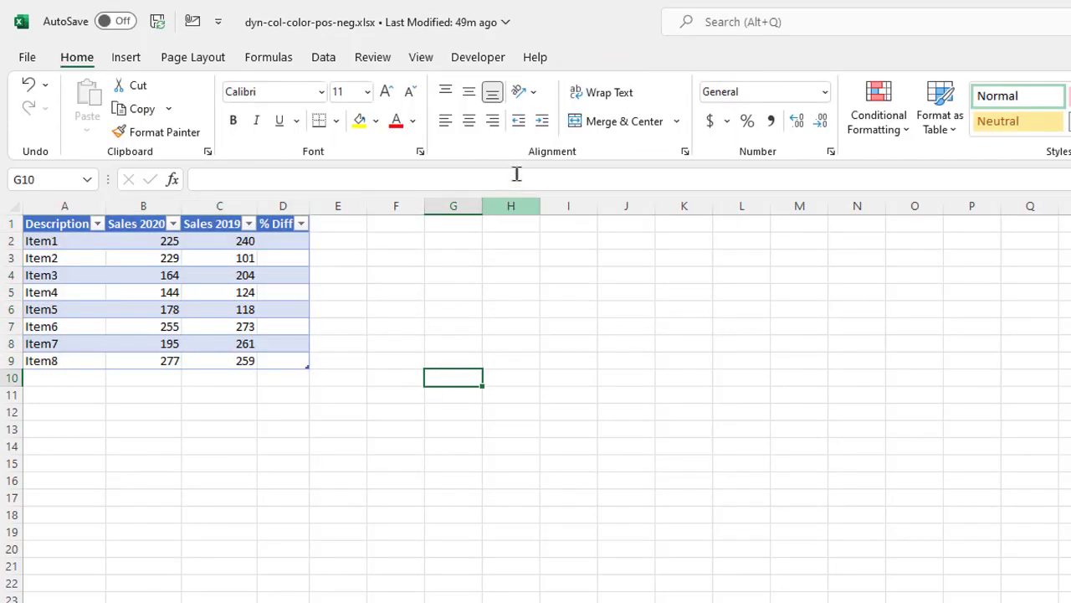
left_click(195, 291)
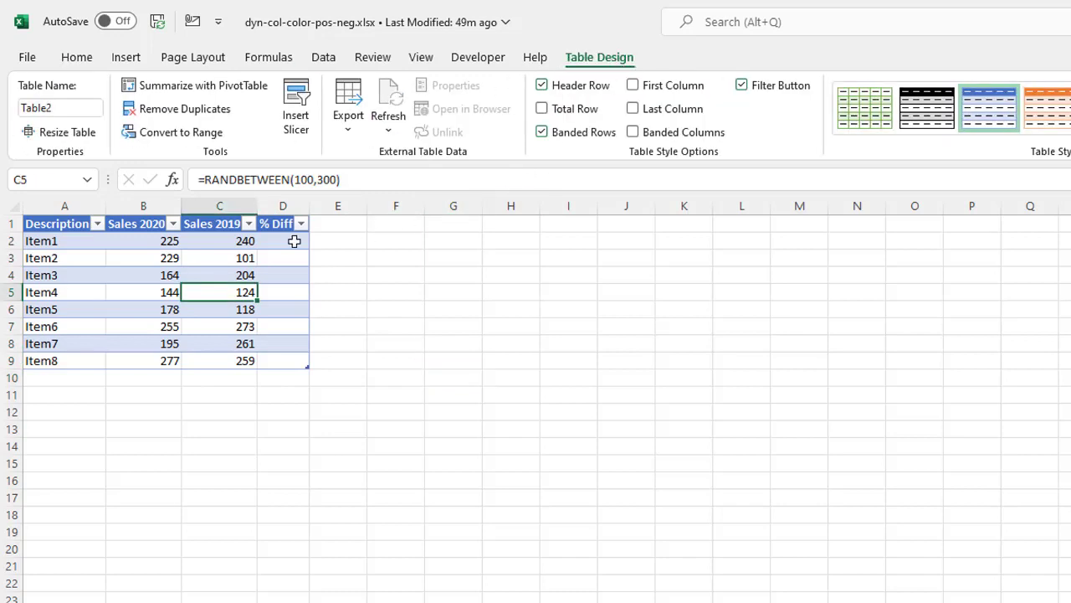
Enter =(B2/C2)-1 in D2 so it fills down for all items, then select D2:D9.
left_click(292, 241)
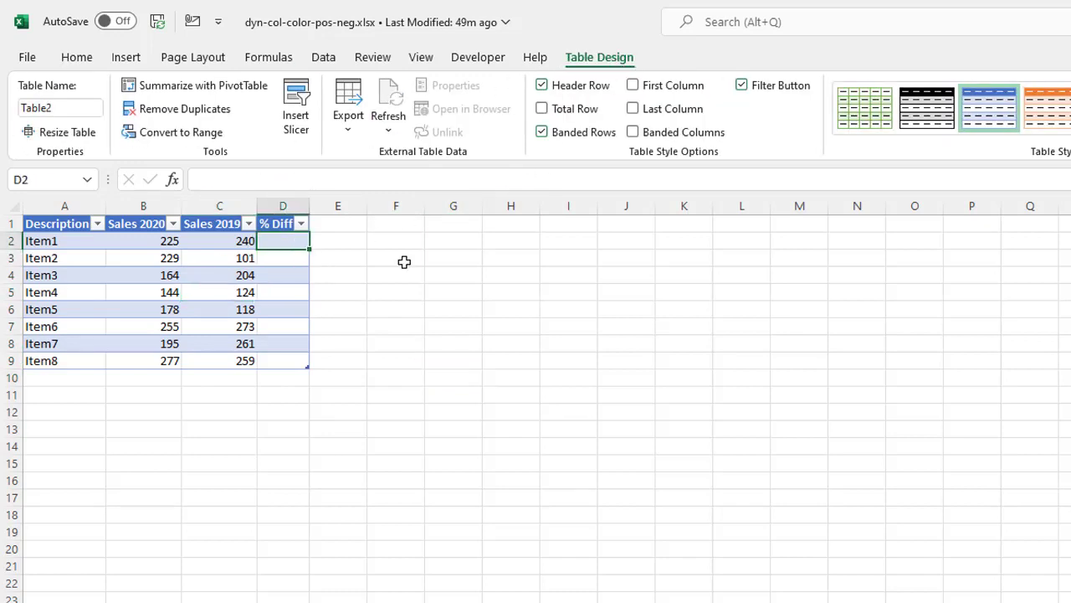
type("=")
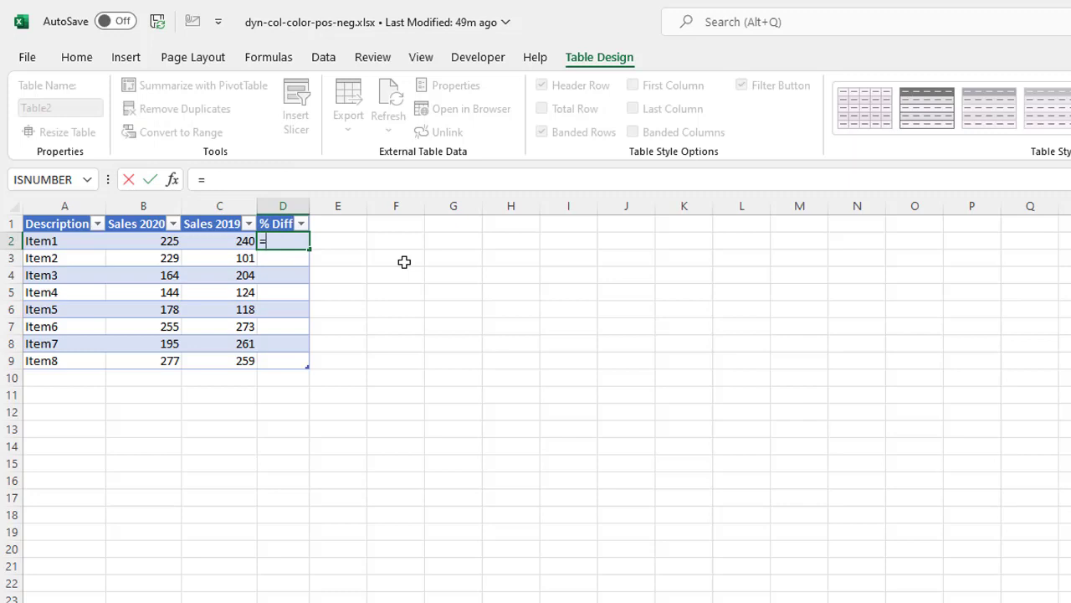
type("(")
left_click(154, 242)
type("/")
left_click(217, 242)
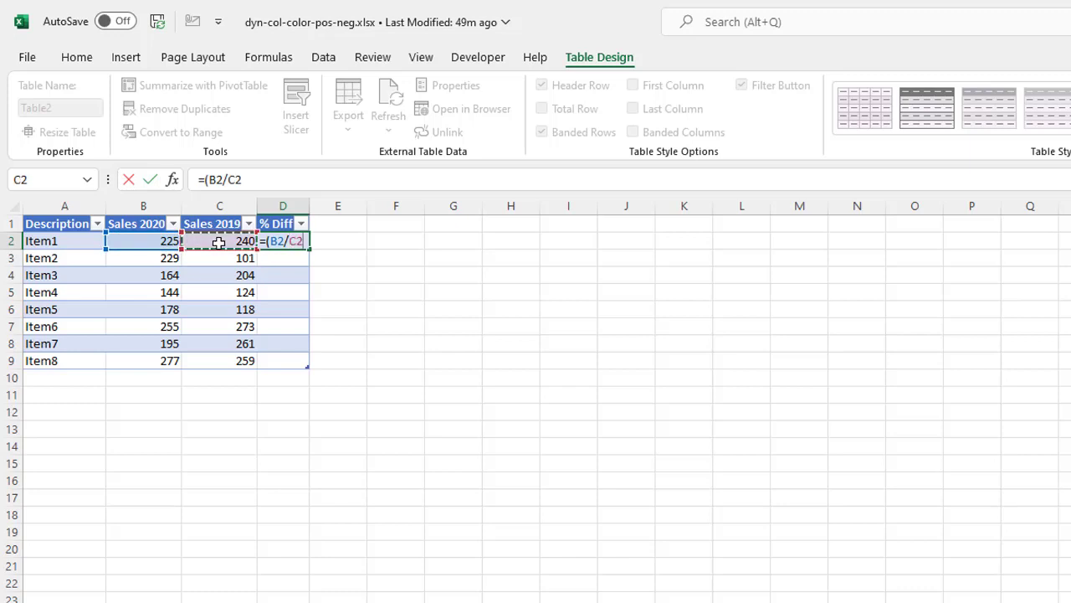
type(")-1")
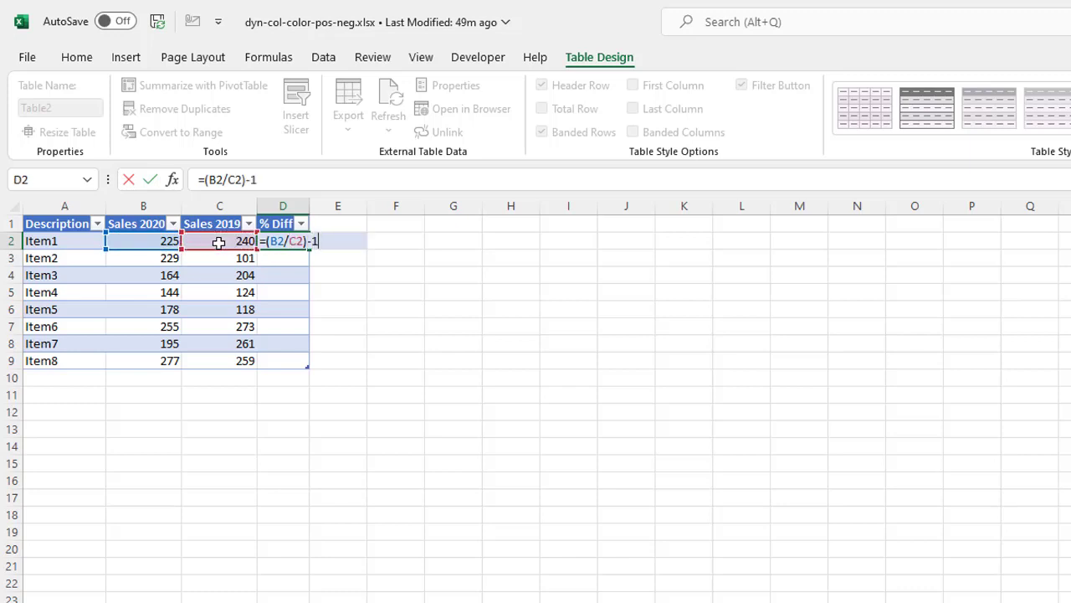
key("ctrl+Return")
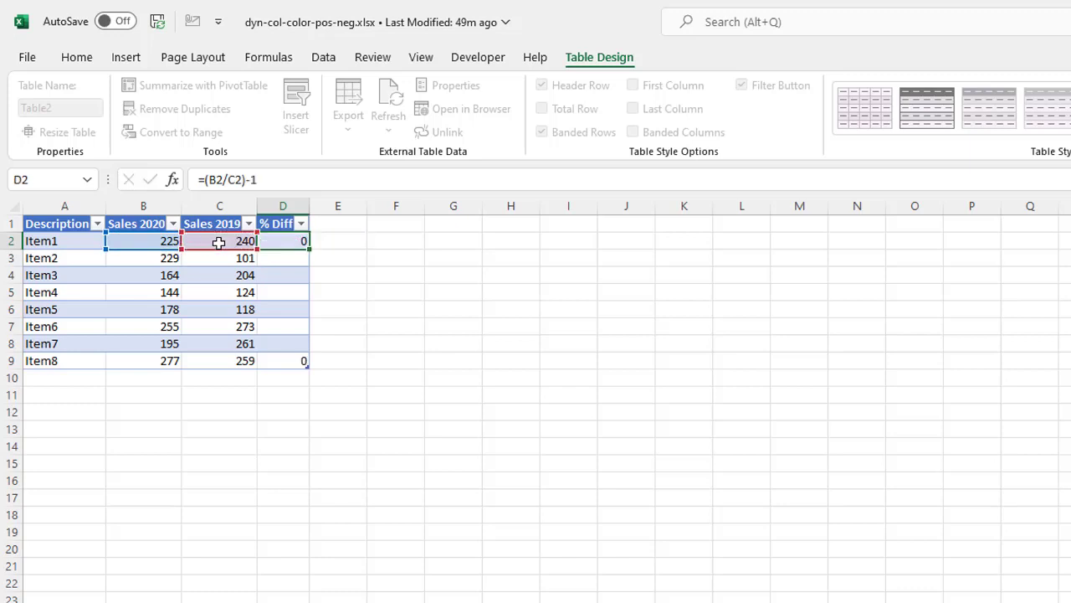
left_click(285, 259)
left_click(280, 292)
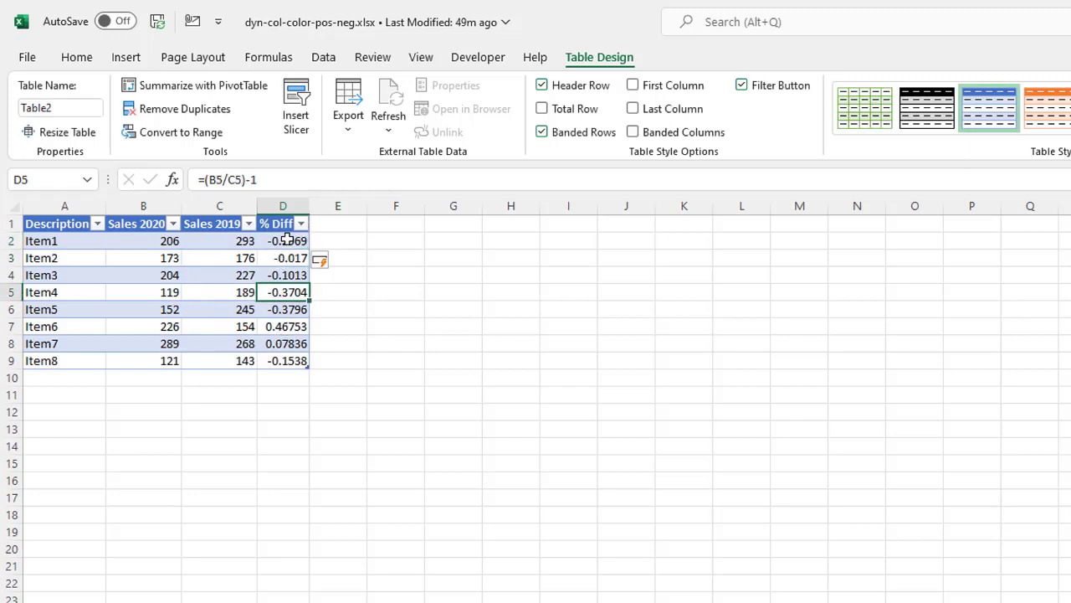
left_click_drag(287, 240, 280, 355)
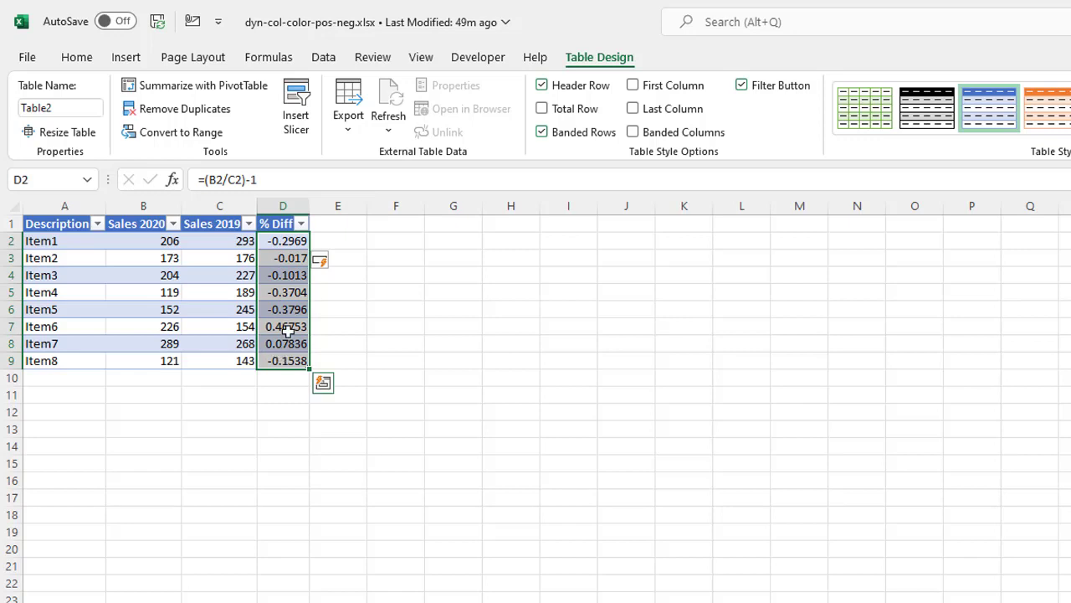
Apply Percent Style to D2:D9, then select Item1–Item8 together with the % Diff values.
left_click(80, 58)
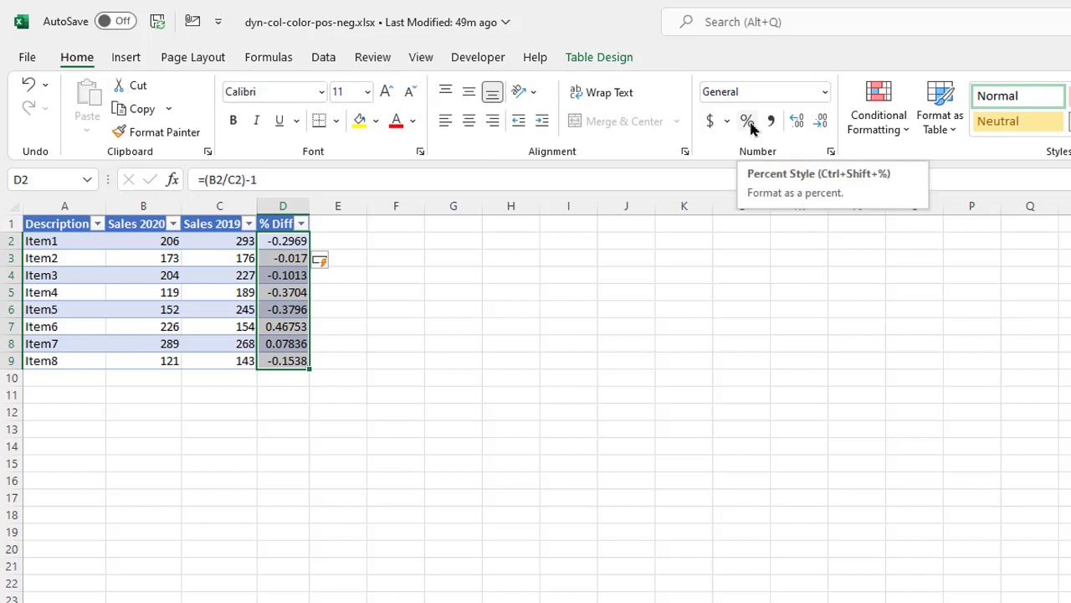
key("ctrl+shift+5")
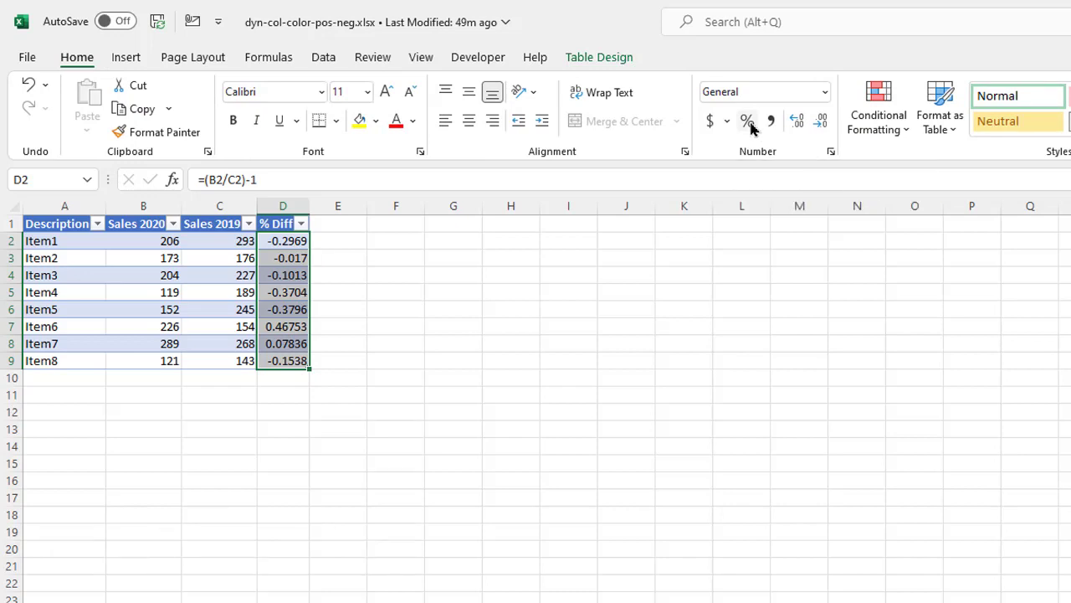
key("Left")
key("Down")
key("Down")
key("Down")
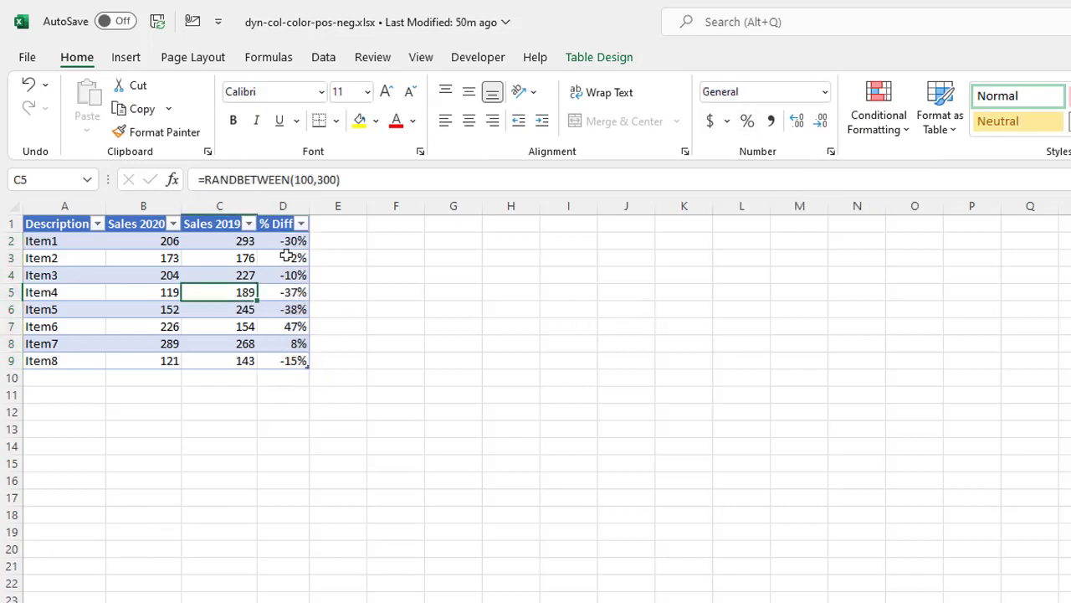
left_click_drag(83, 237, 53, 355)
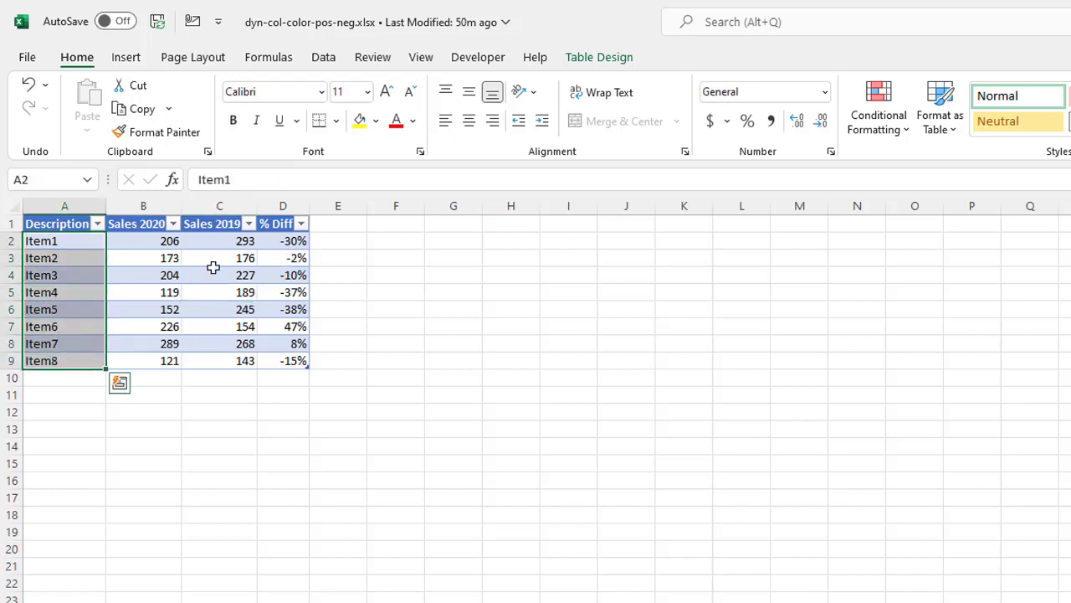
left_click_drag(279, 242, 272, 357, "ctrl")
Insert a clustered column chart of % Diff by item, move it beside the table, and delete its gridlines.
left_click(125, 56)
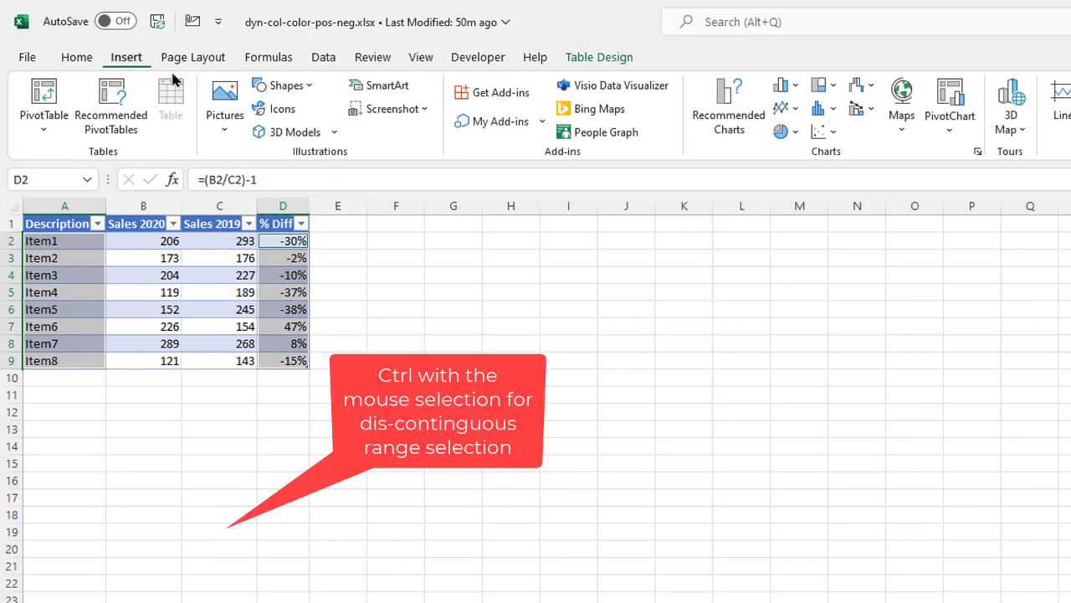
left_click(780, 87)
left_click(795, 146)
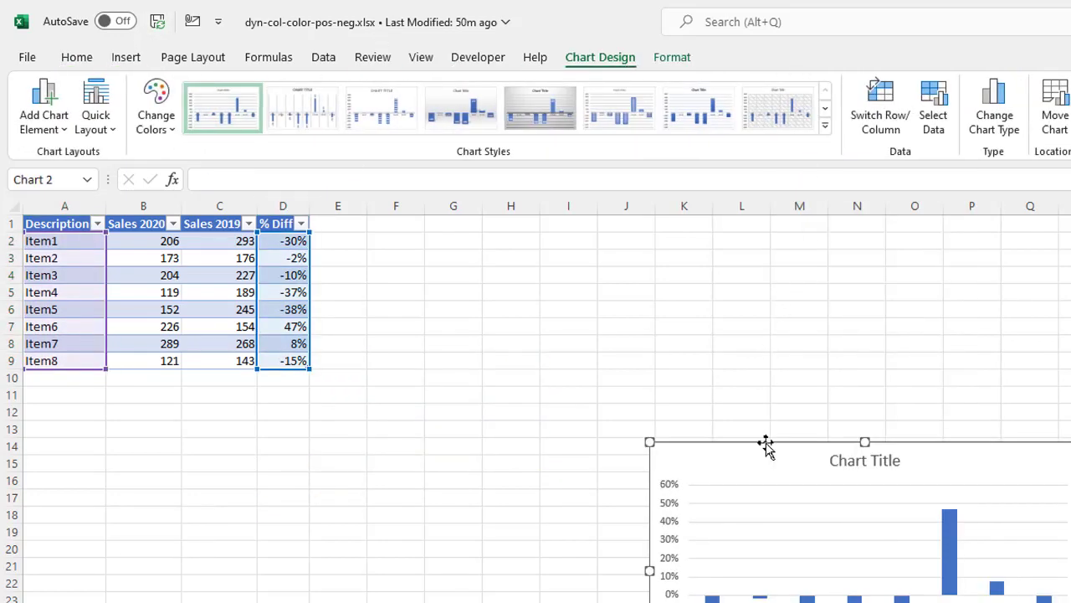
left_click_drag(767, 443, 478, 283)
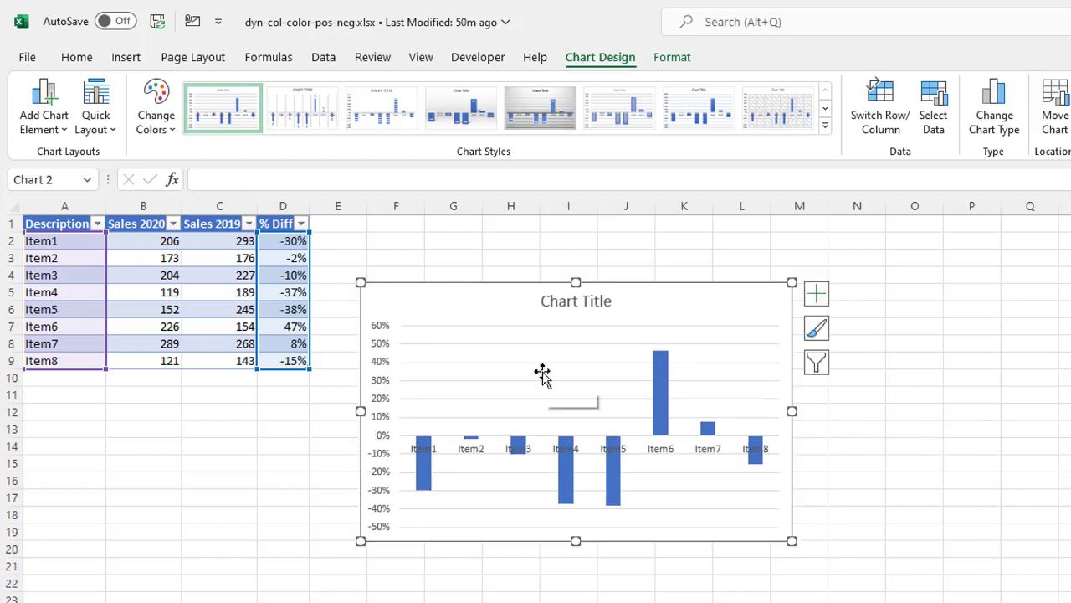
mouse_move(665, 411)
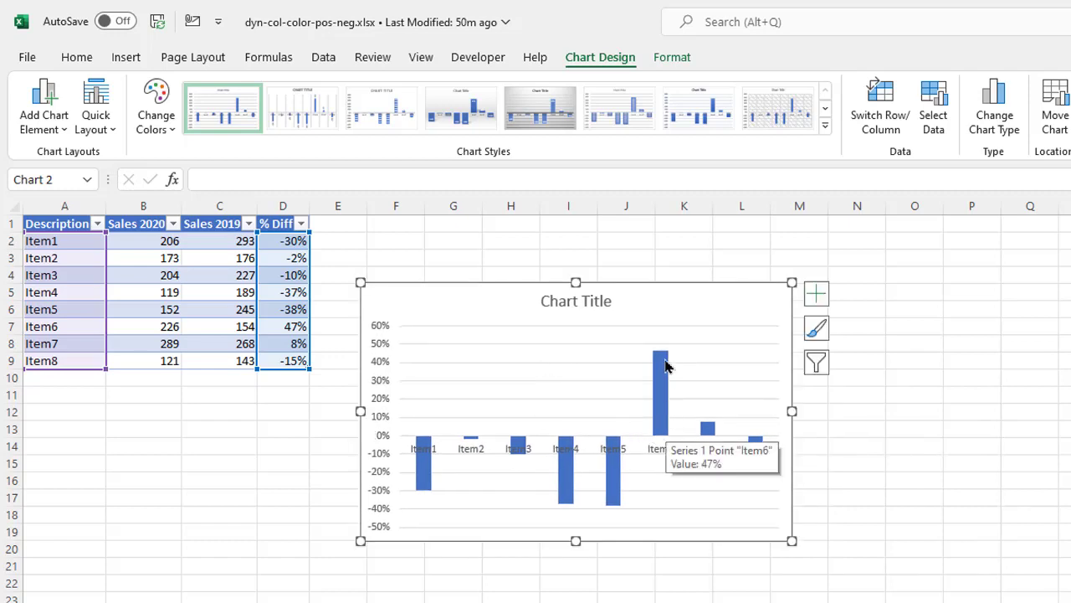
left_click(672, 492)
left_click(672, 491)
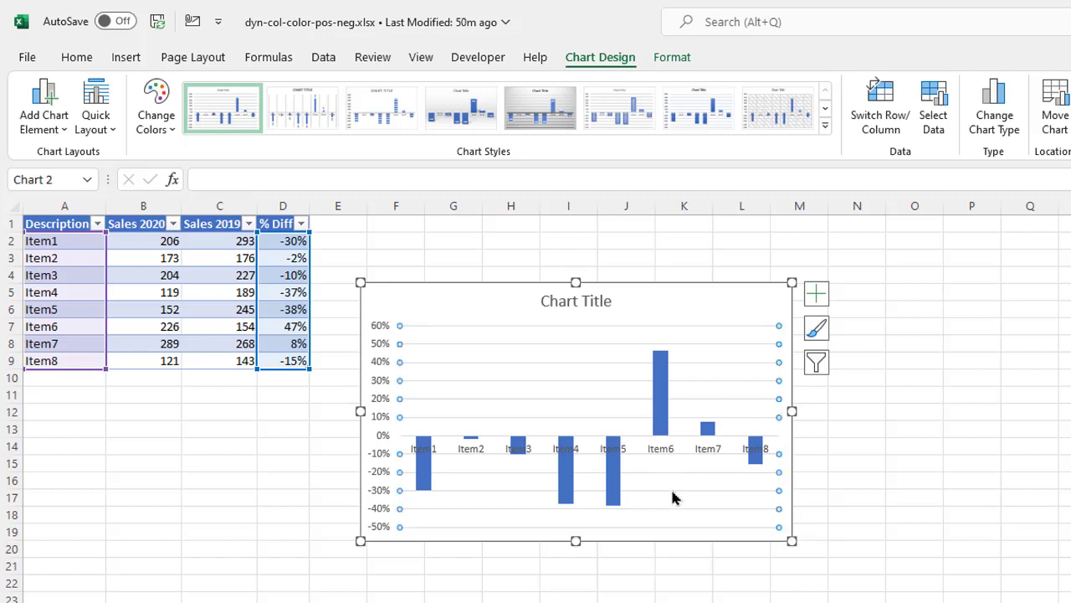
key("Delete")
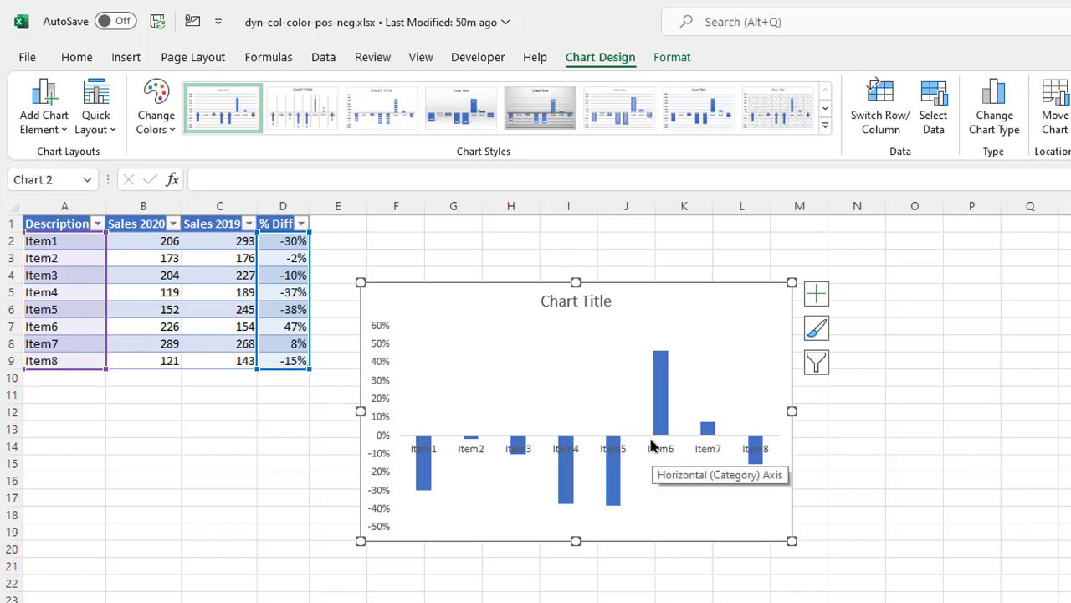
Fill the bars green and, with Invert if negative, colour negative bars red.
left_click(660, 408)
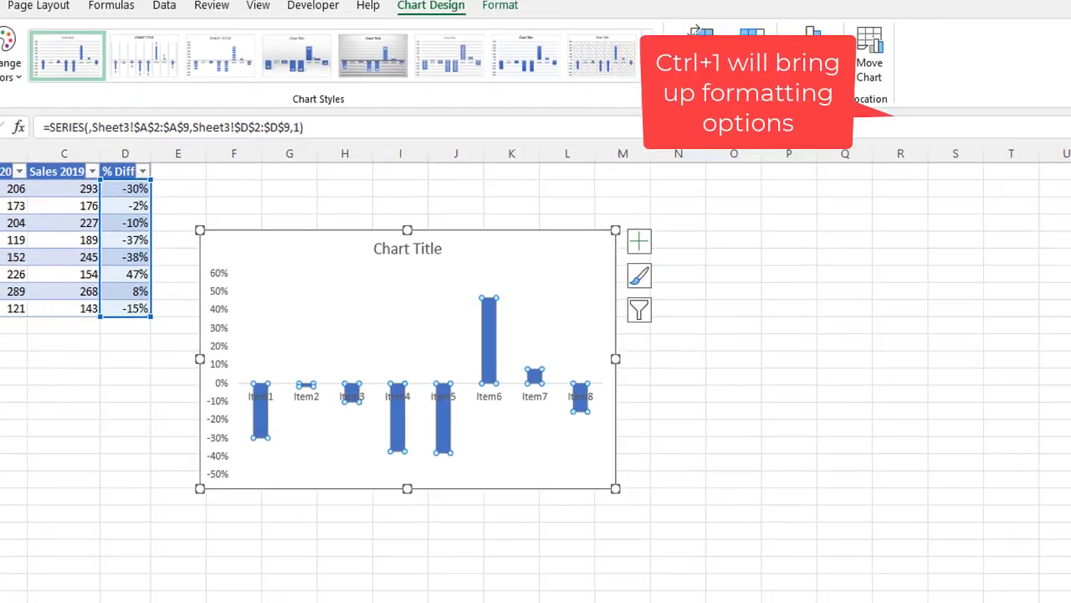
key("ctrl+1")
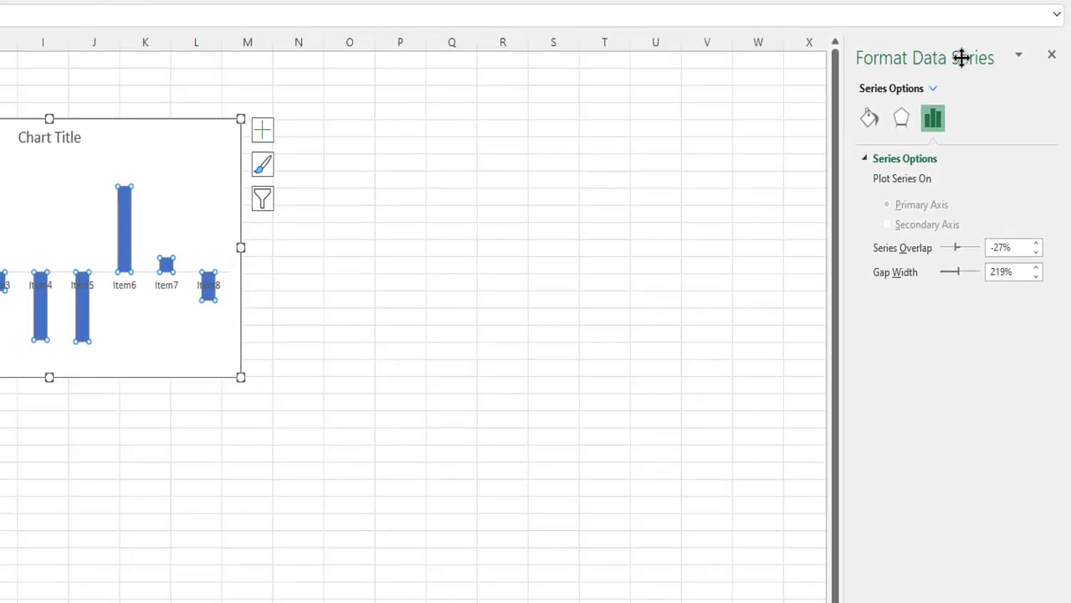
left_click(869, 120)
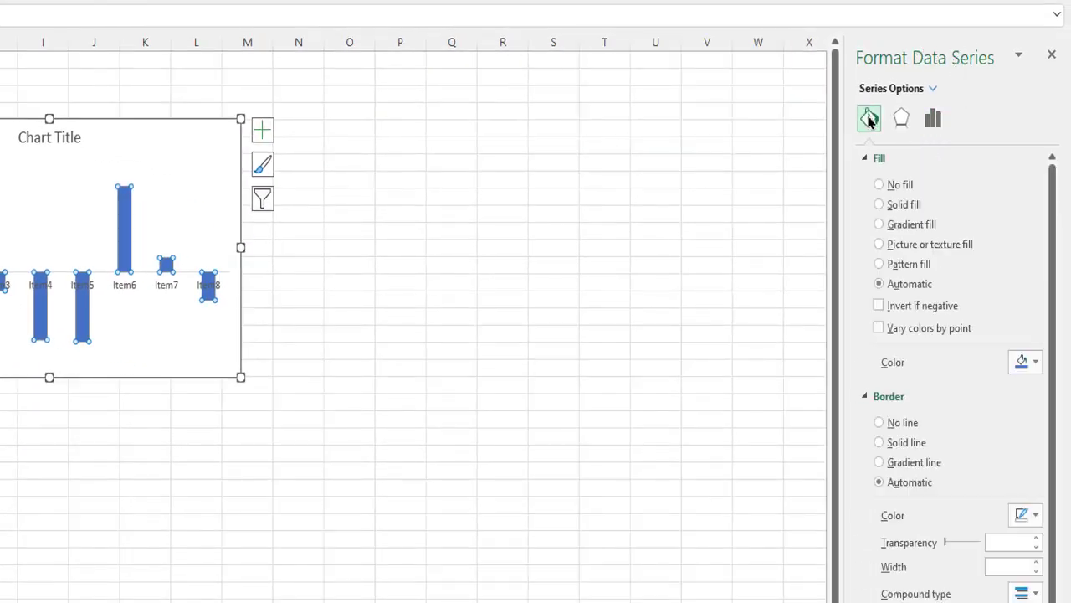
left_click(1033, 363)
left_click(993, 531)
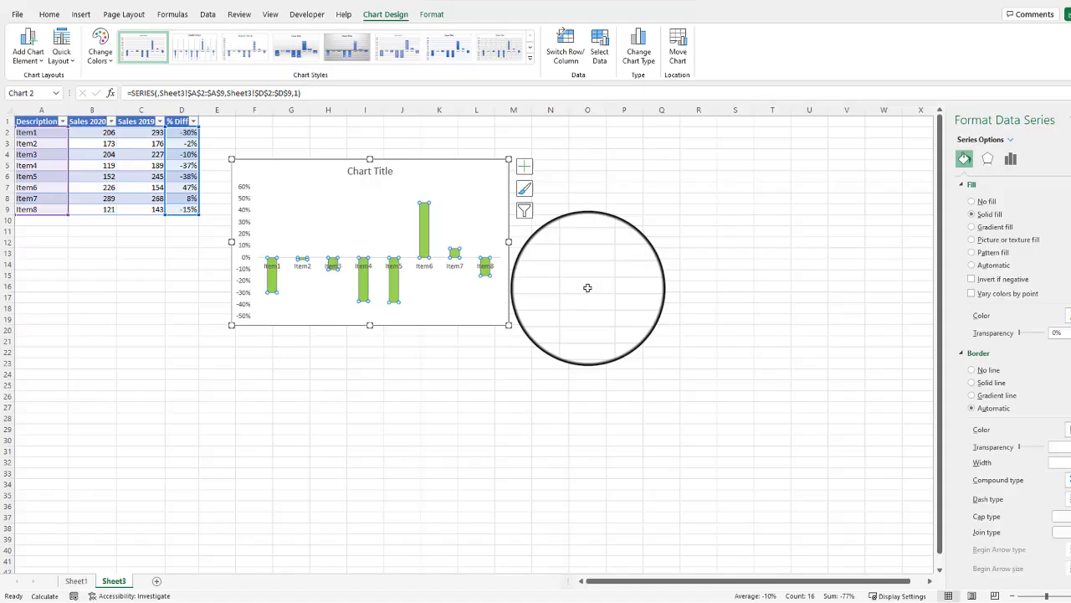
left_click(971, 281)
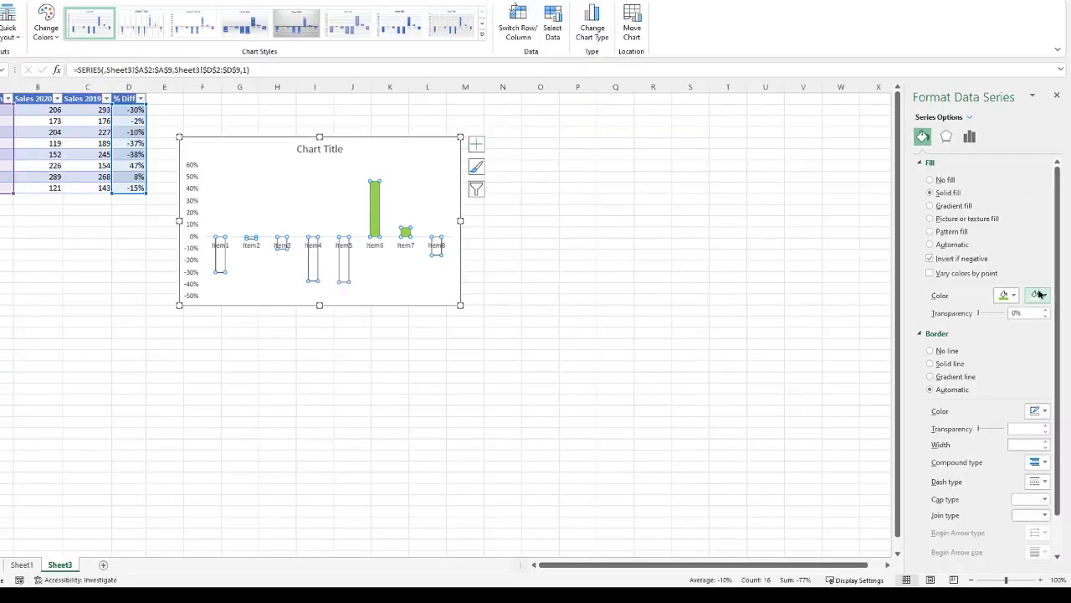
left_click(1039, 295)
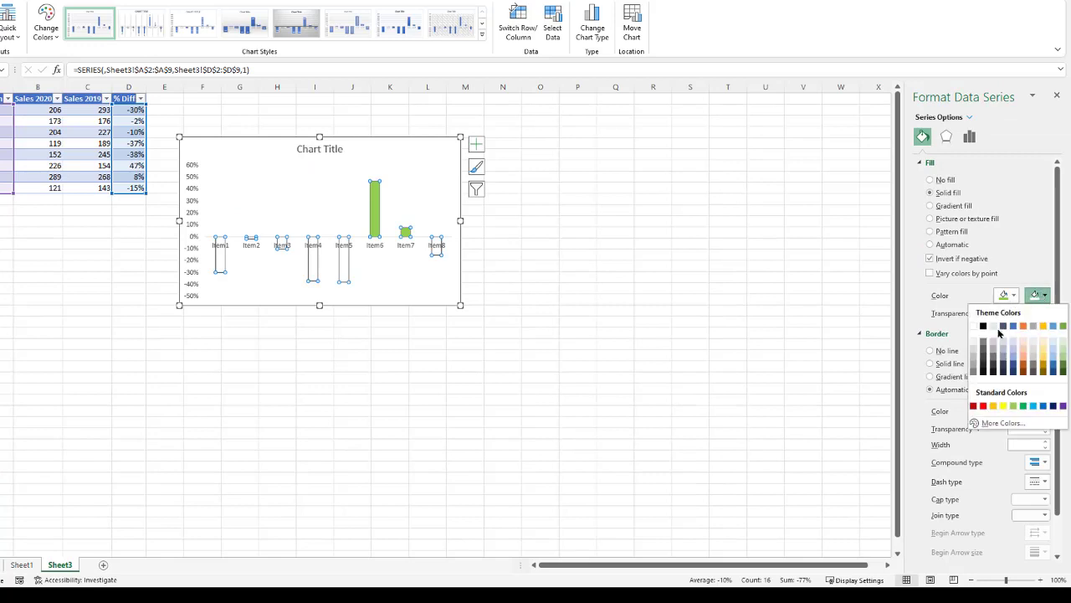
left_click(983, 406)
left_click(632, 374)
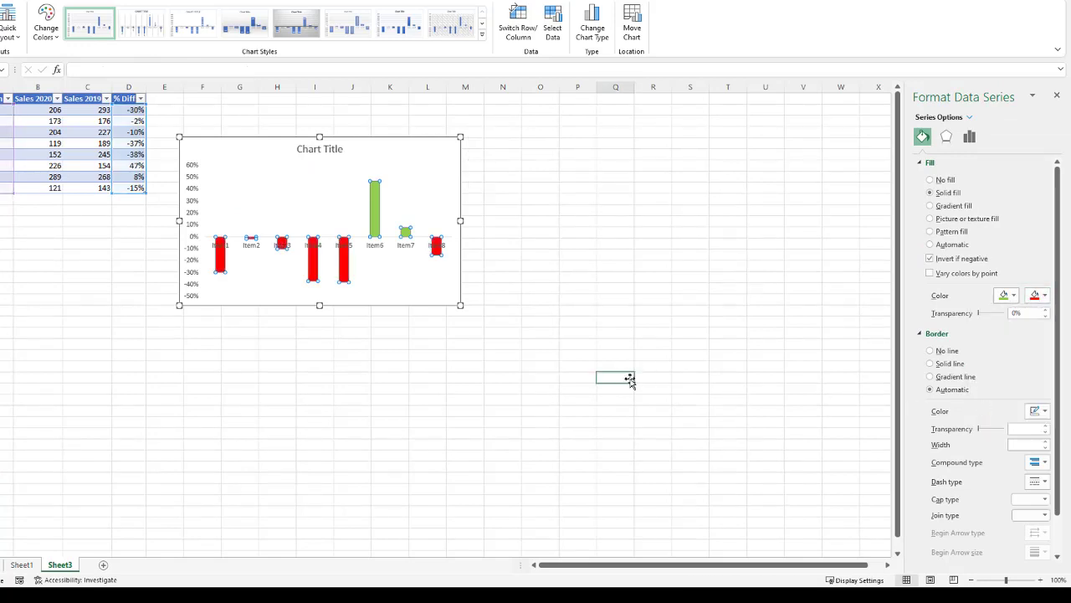
Recalculate the random sales twice with F9, then open Format Axis for the category axis.
left_click(84, 296)
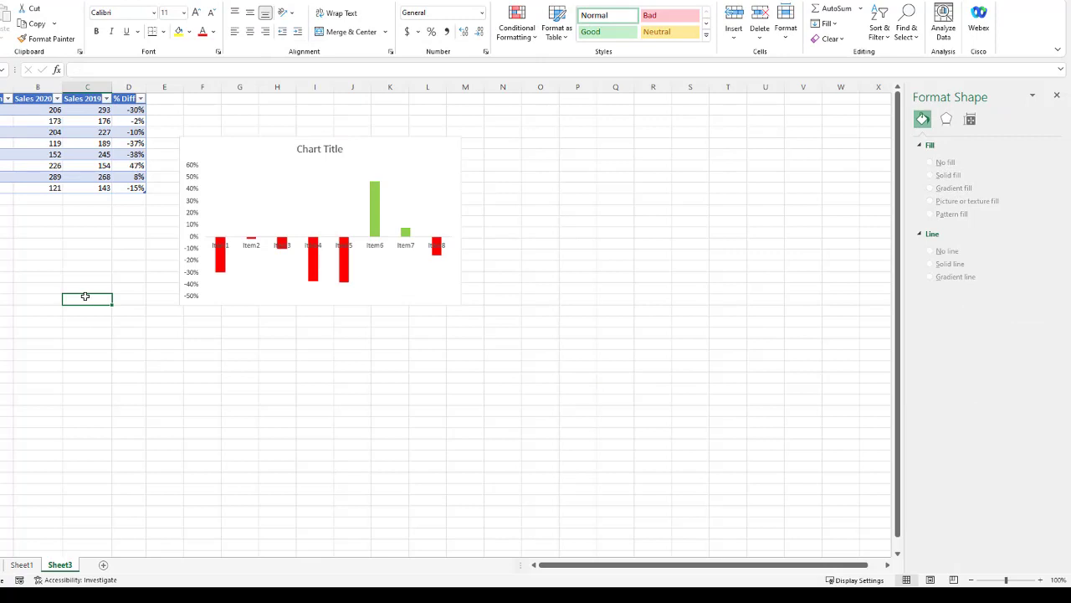
key("F9")
key("F9")
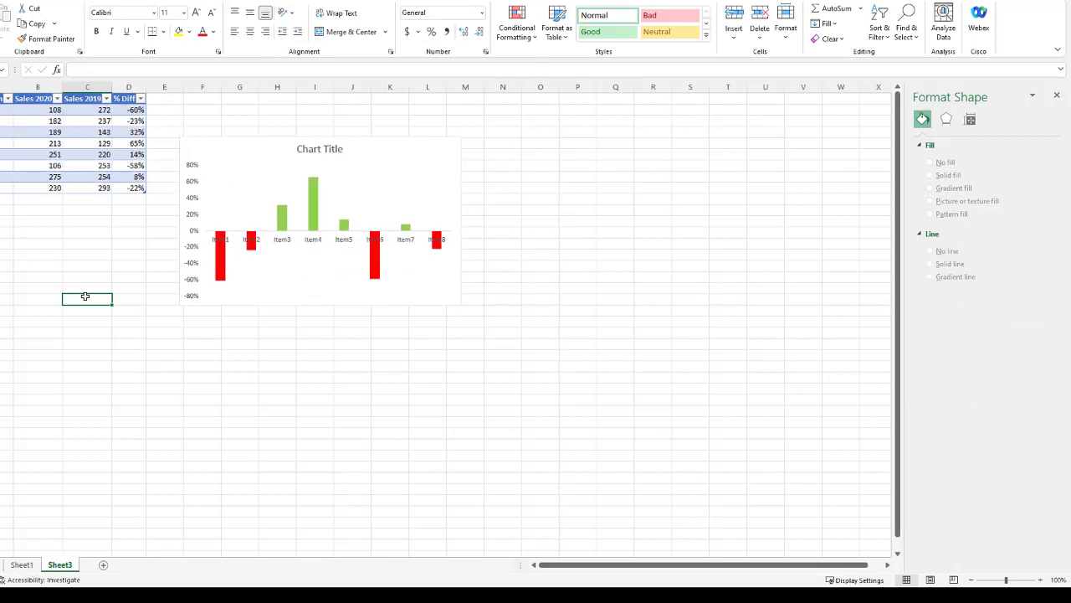
key("F9")
key("F9")
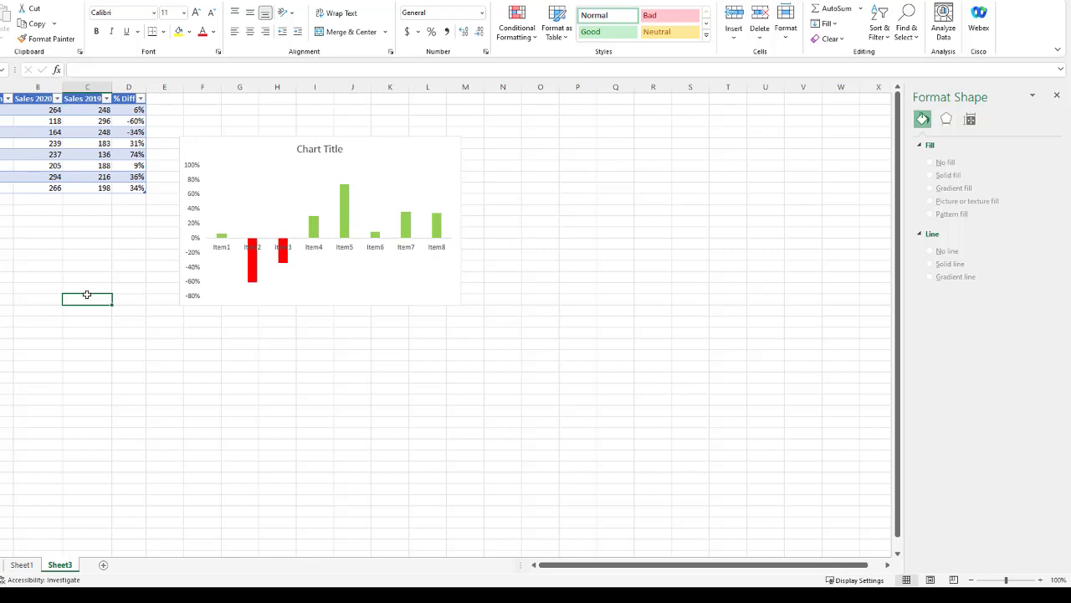
left_click(314, 249)
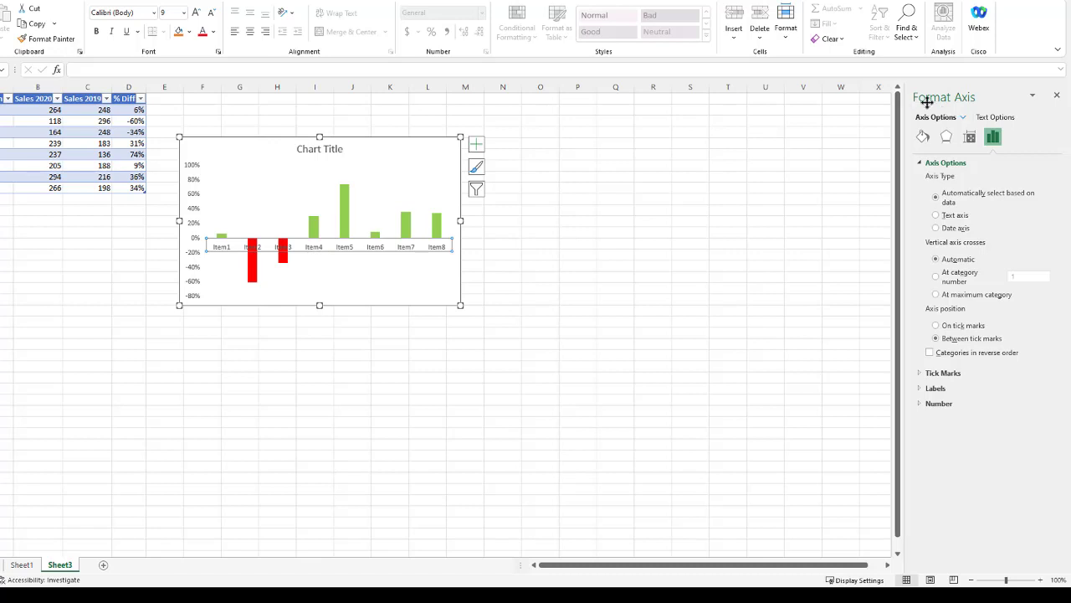
Set the category axis Label Position to Low so Item1–Item8 sit below the bars.
left_click(921, 387)
left_click(1042, 471)
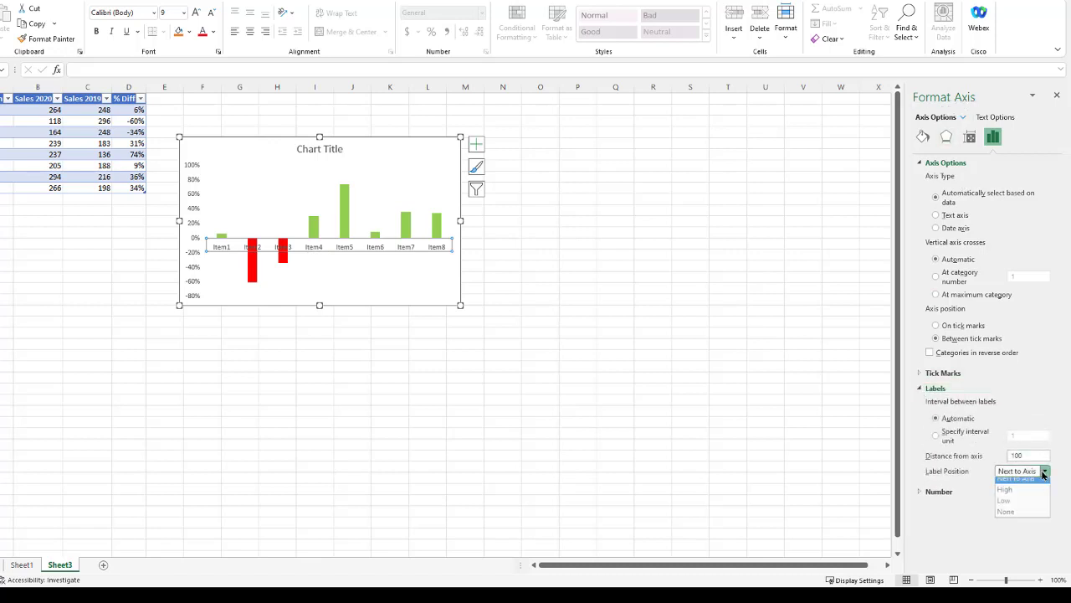
left_click(1030, 490)
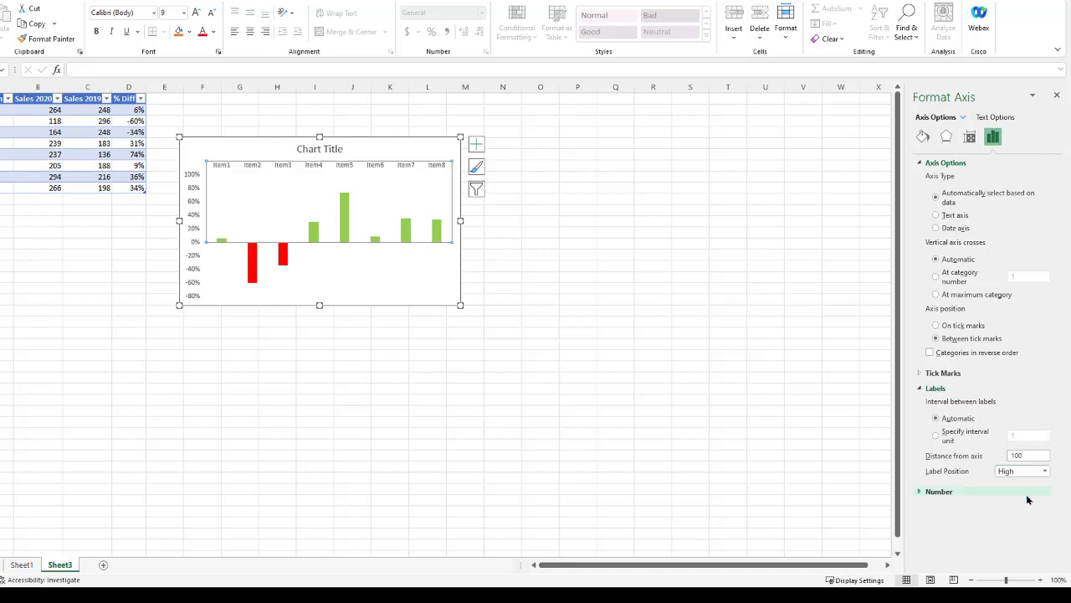
left_click(1043, 471)
left_click(1030, 507)
left_click(1044, 471)
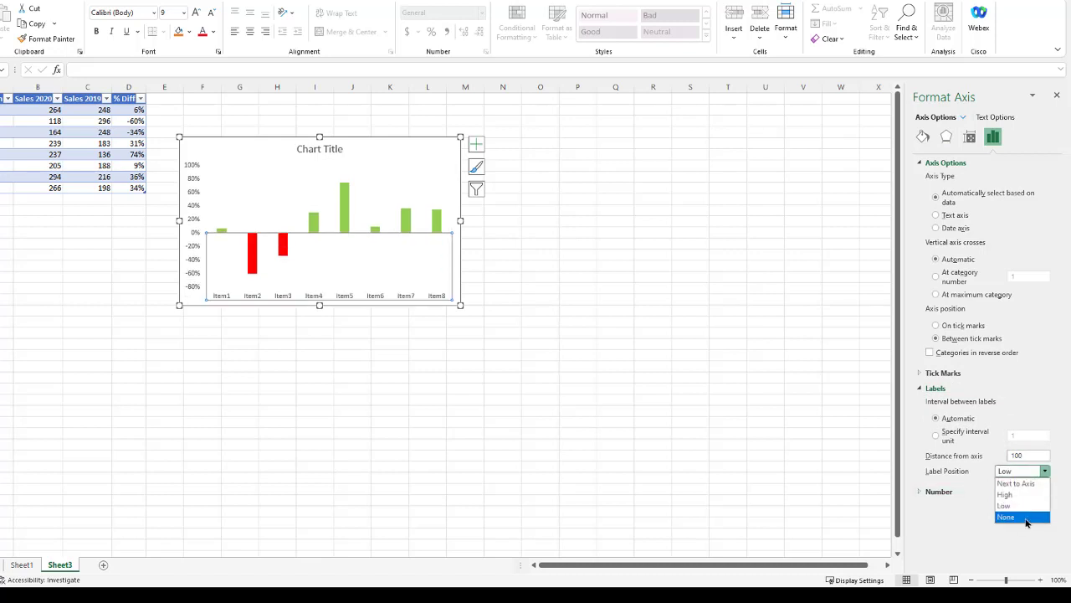
left_click(1026, 508)
left_click(420, 432)
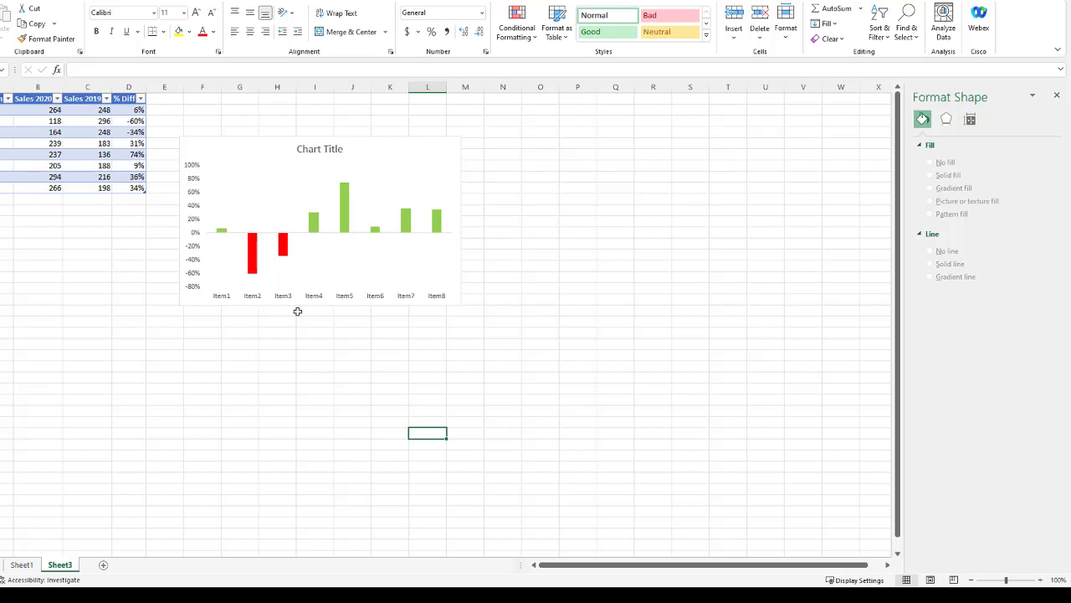
Remove the chart's vertical percentage axis and label each bar with its % Diff value.
left_click(195, 193)
key("Delete")
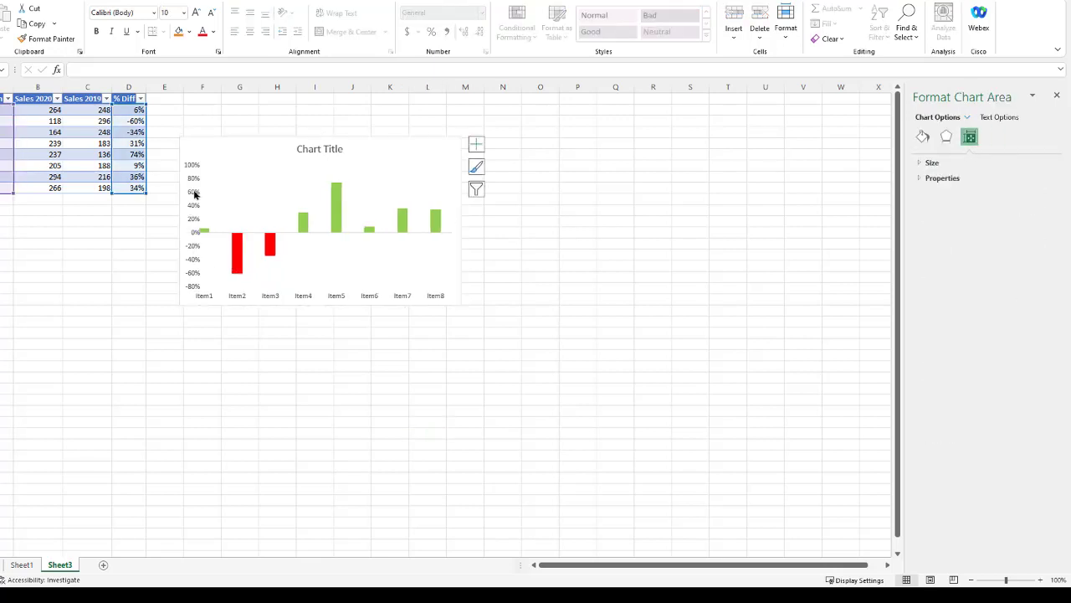
left_click(238, 261)
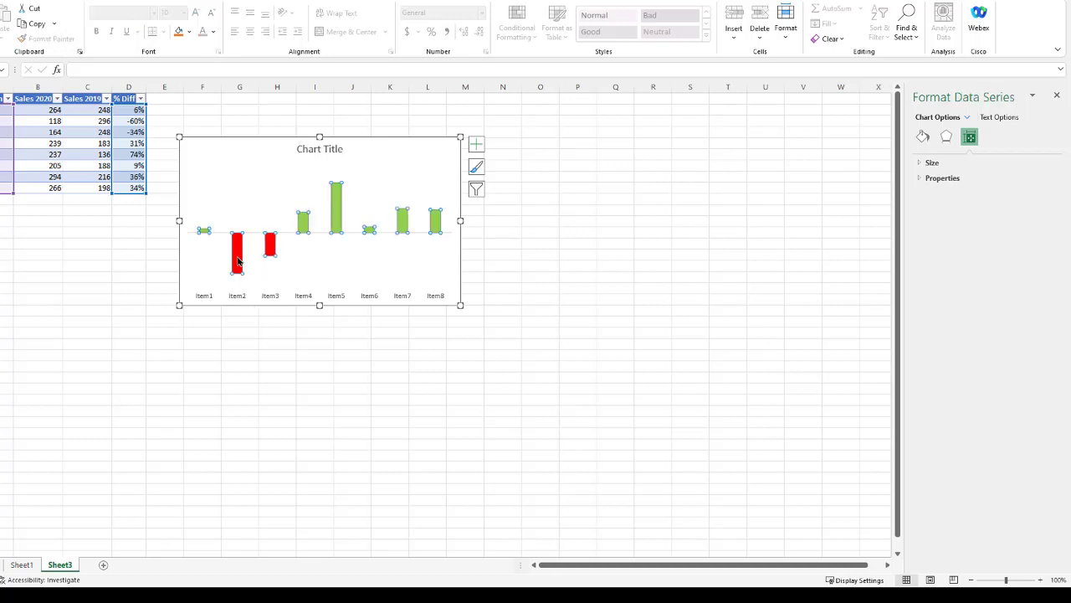
right_click(237, 261)
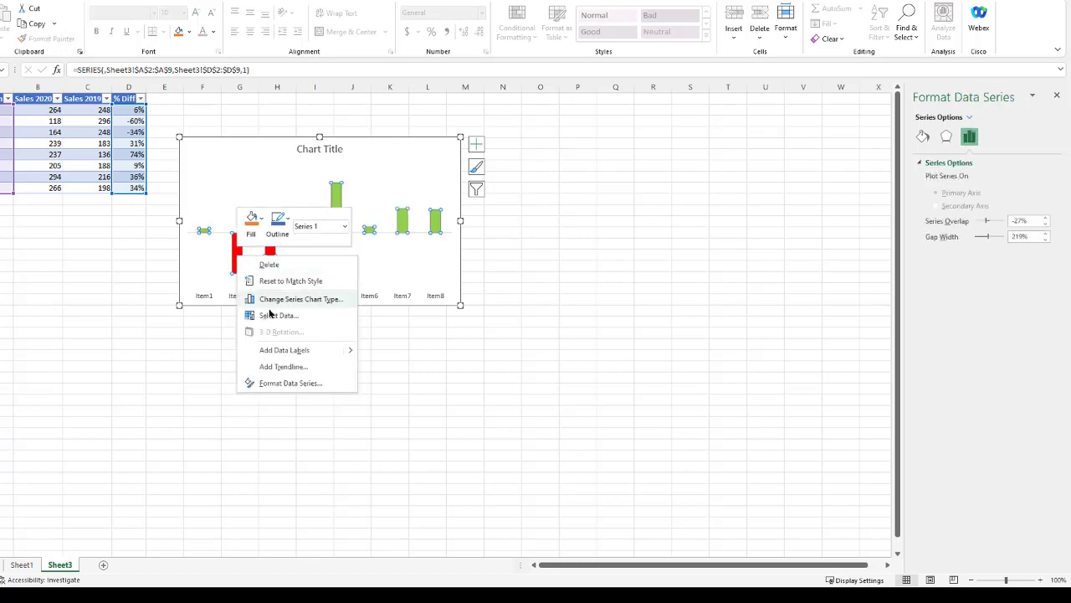
mouse_move(349, 351)
left_click(397, 350)
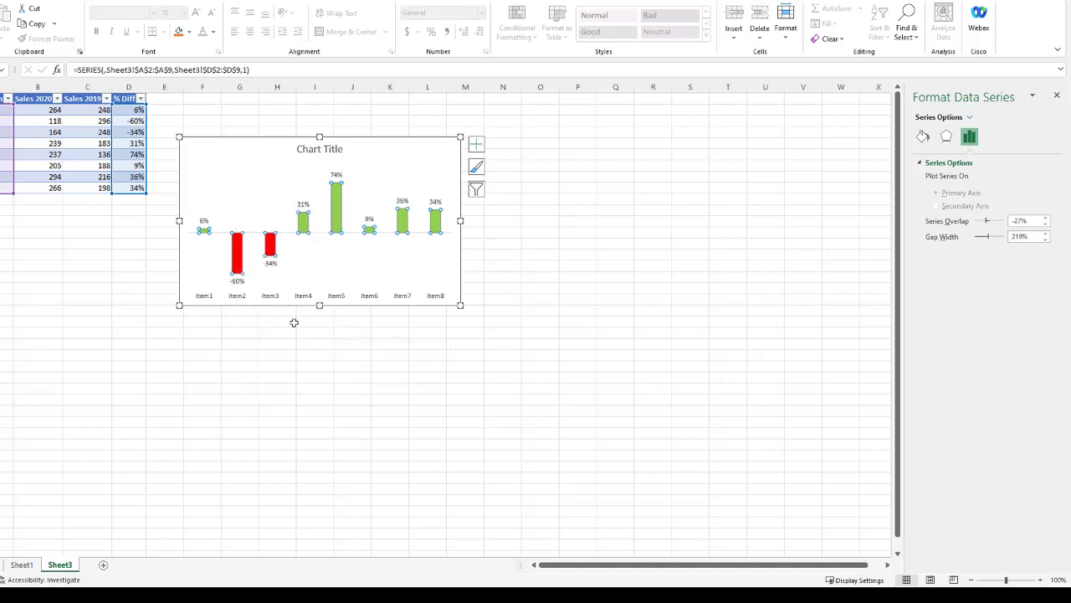
Replace the 'Chart Title' placeholder with '% Diff 2020 vs 2019'.
left_click(309, 151)
double_click(309, 149)
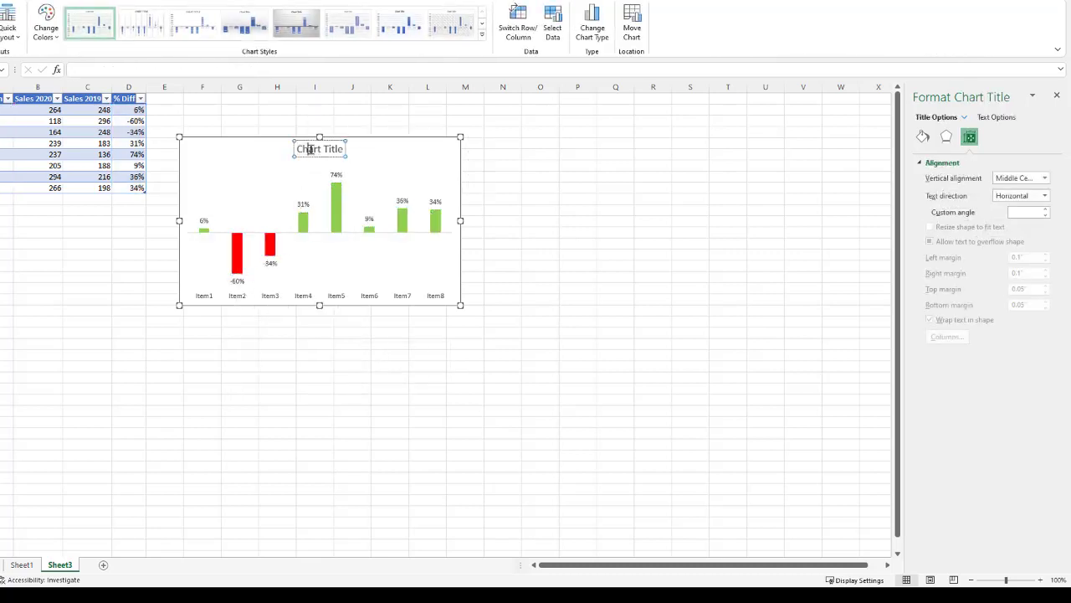
left_click_drag(309, 149, 343, 149)
type("% Diff")
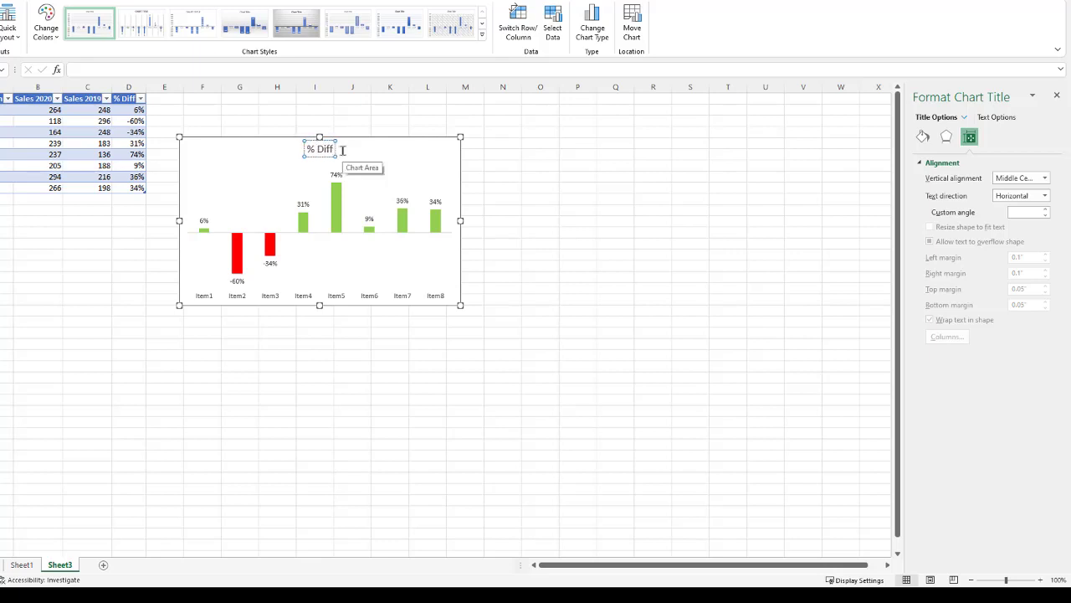
type(" 2020 vs")
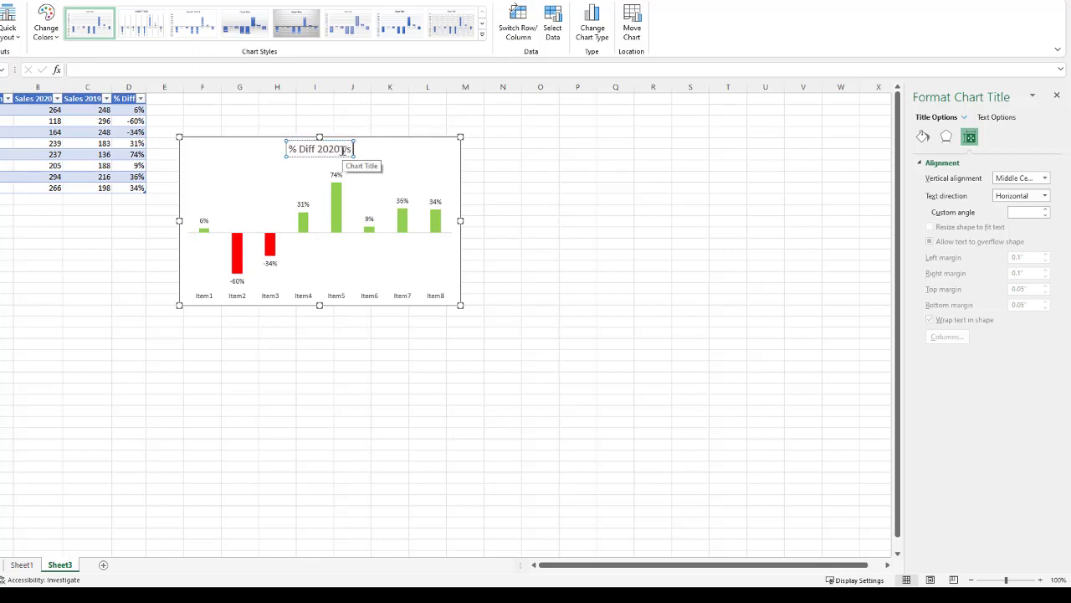
type(" 2019")
left_click(46, 398)
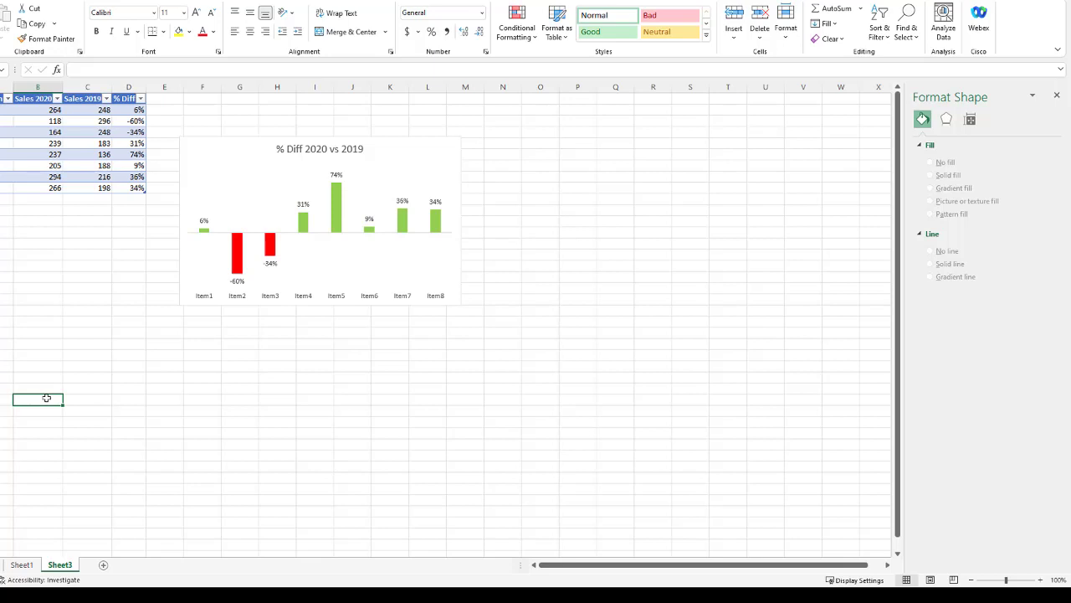
Recalculate the random sales twice with F9, leaving Item3 at 147% green and Item1 at -43% red.
key("F9")
key("F9")
key("F9")
key("F9")
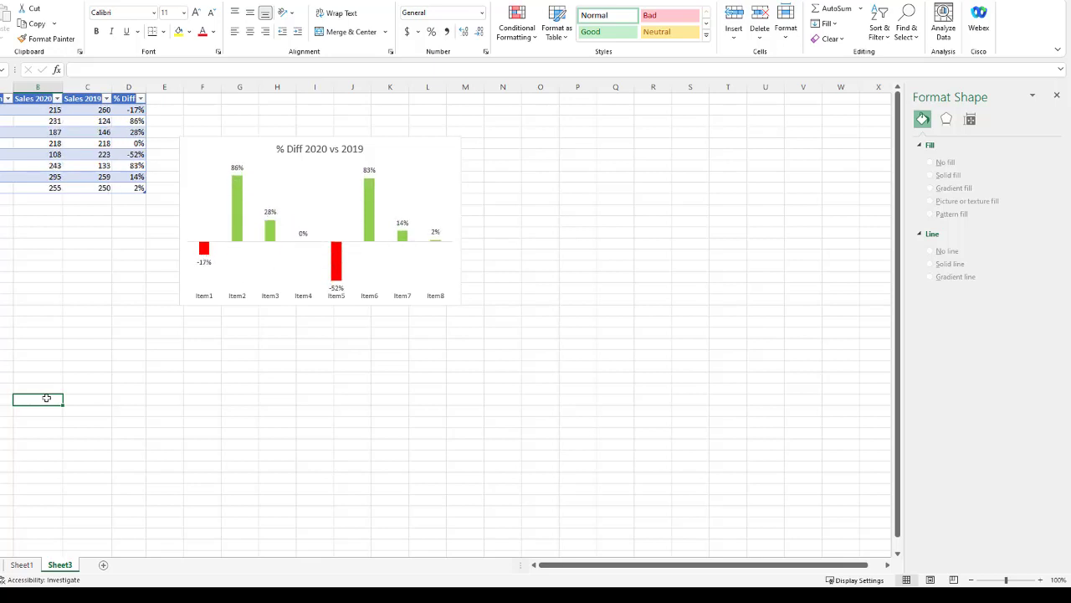
key("F9")
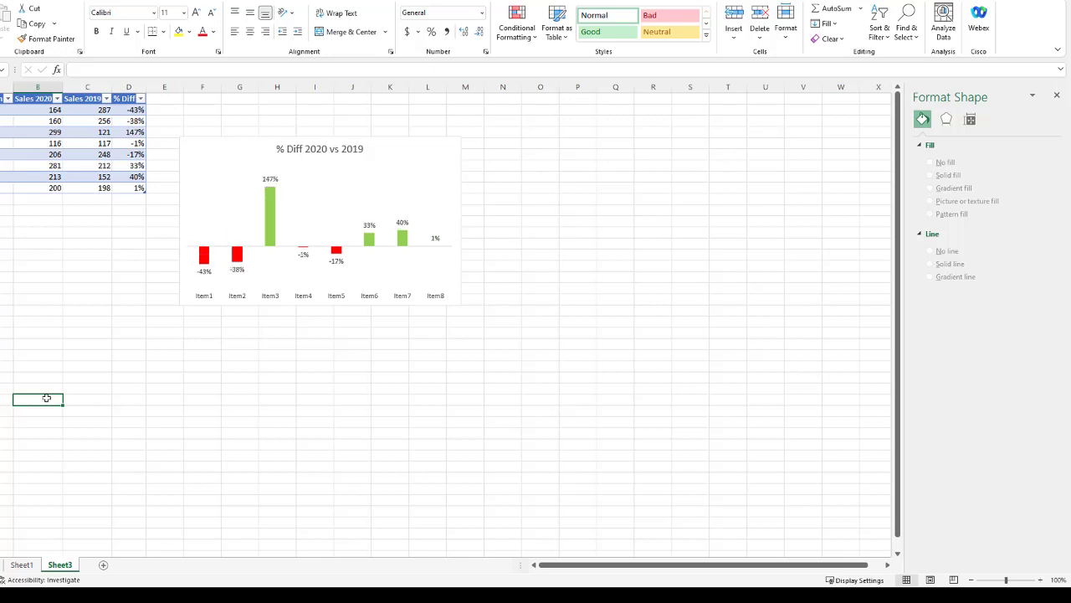